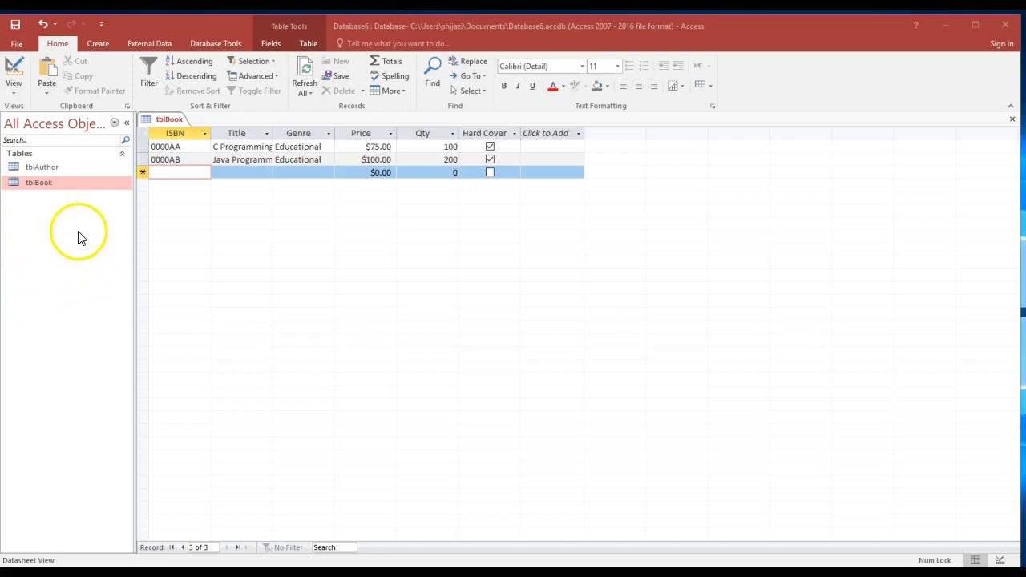
- Create a new table, switch it to Design View, and save it as tblJunction
click(95, 45)
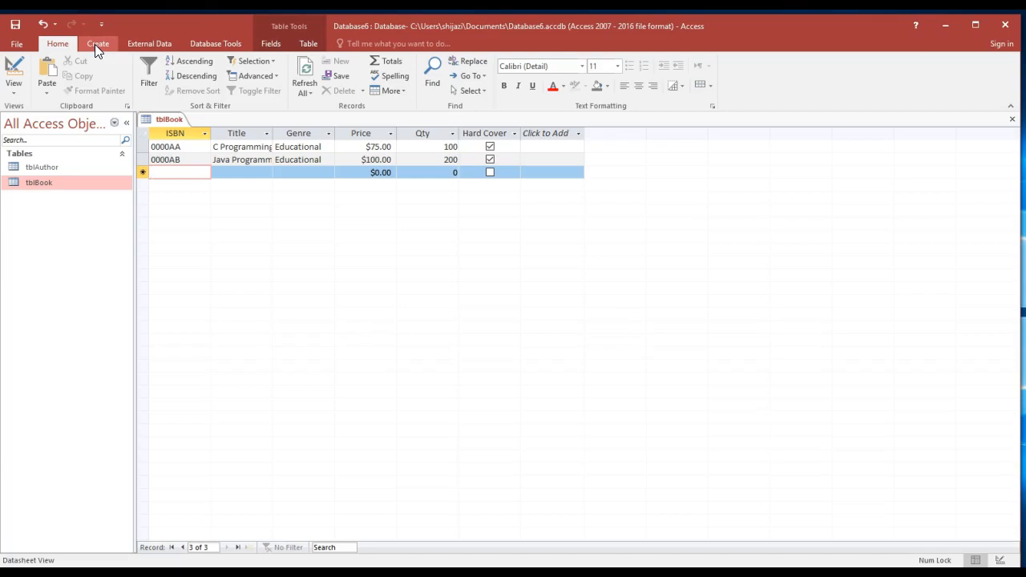
click(99, 44)
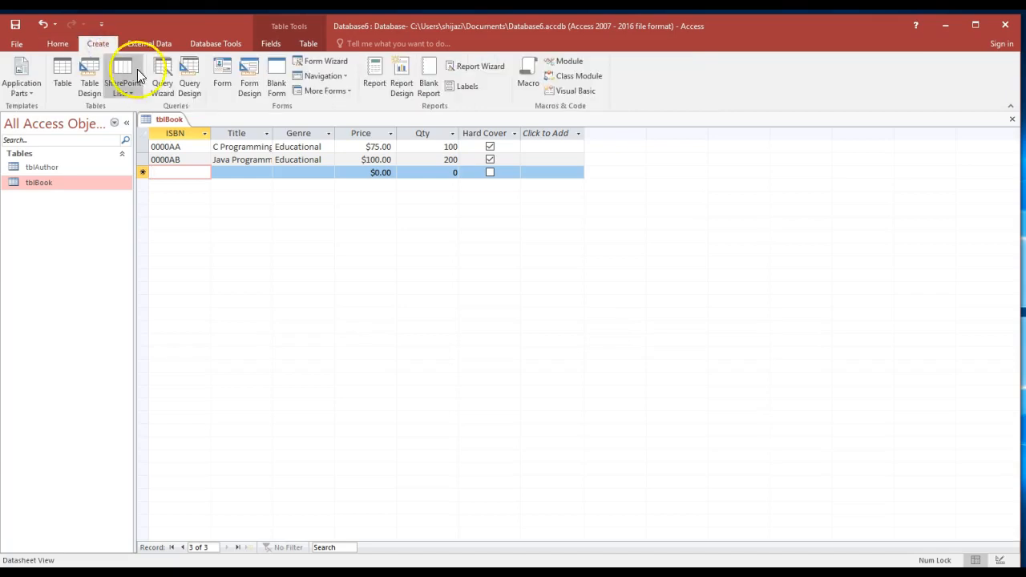
click(63, 75)
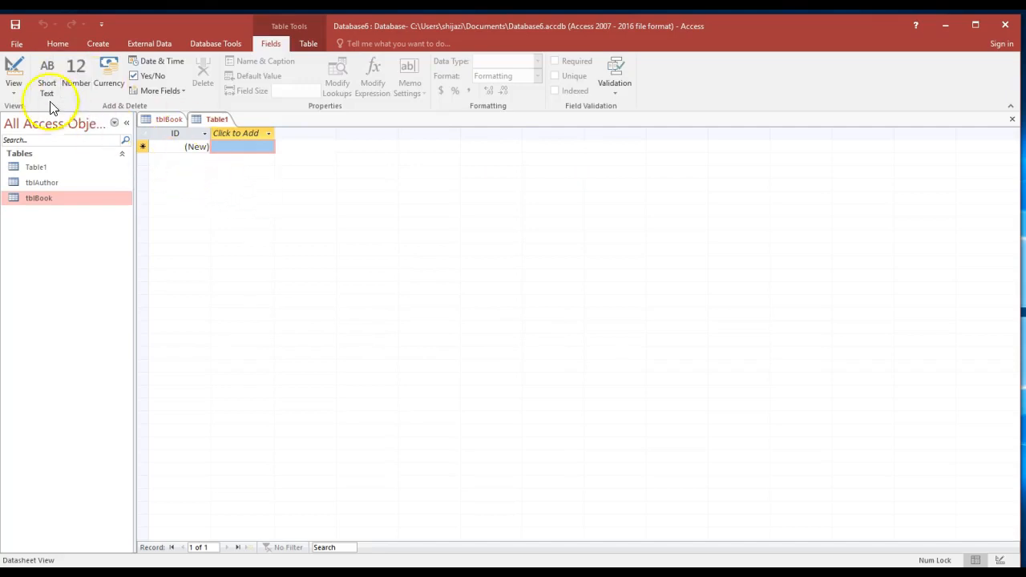
click(17, 77)
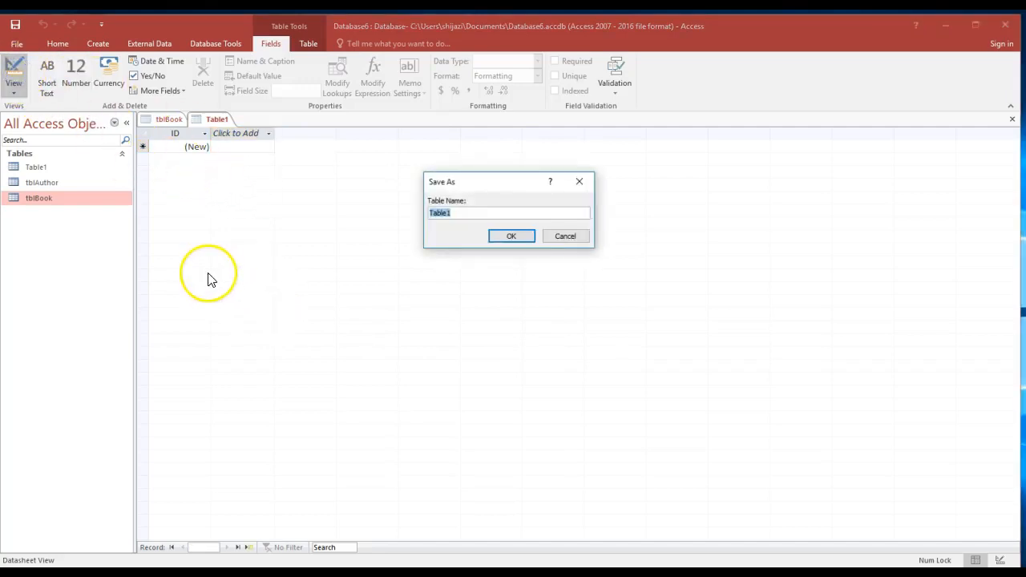
text(tblJunction)
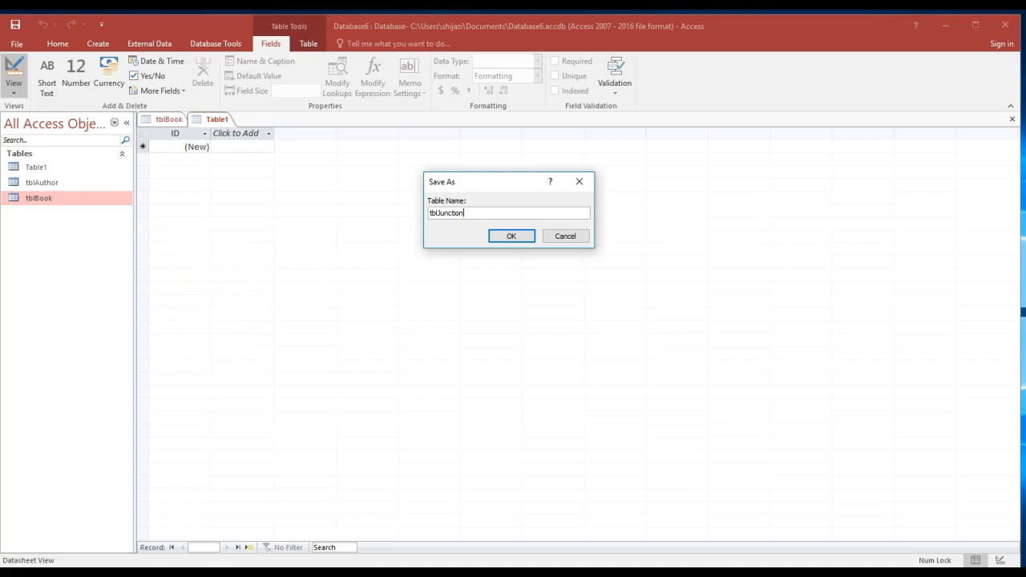
click(512, 234)
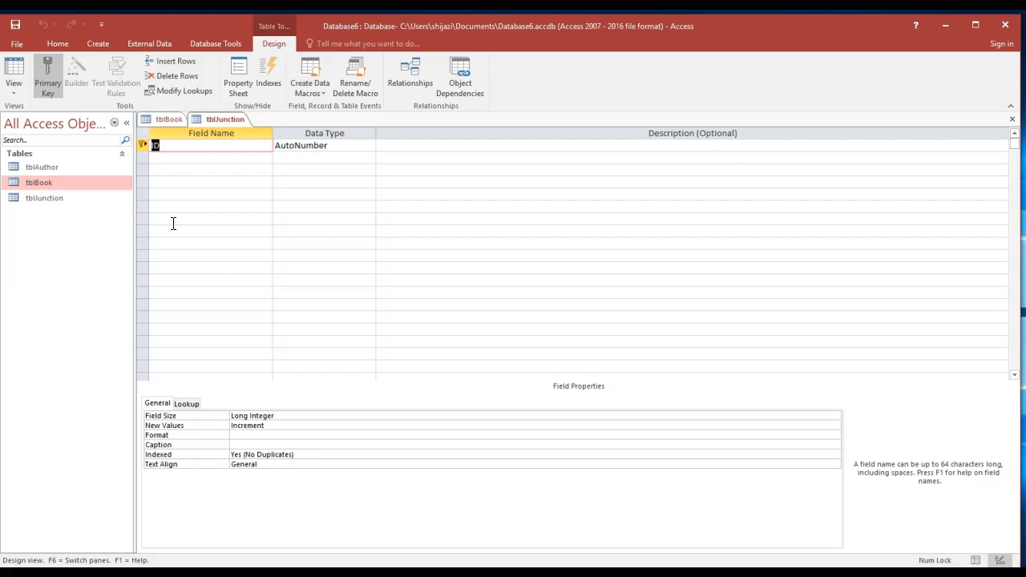
- Rename the table's ID field to AuthorID, remove its primary key, and set its data type to Short Text
text(AuthorID)
click(41, 77)
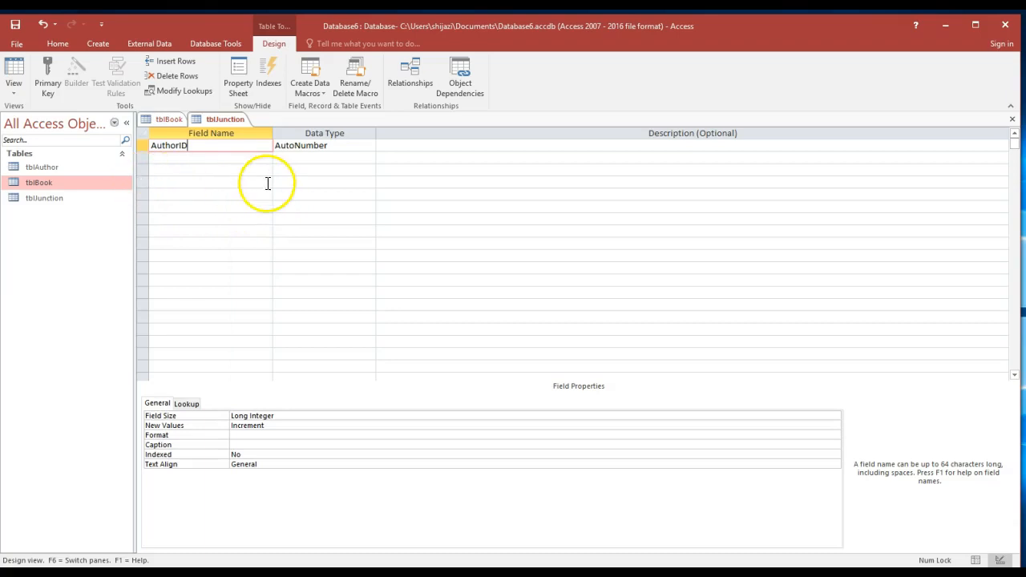
click(369, 145)
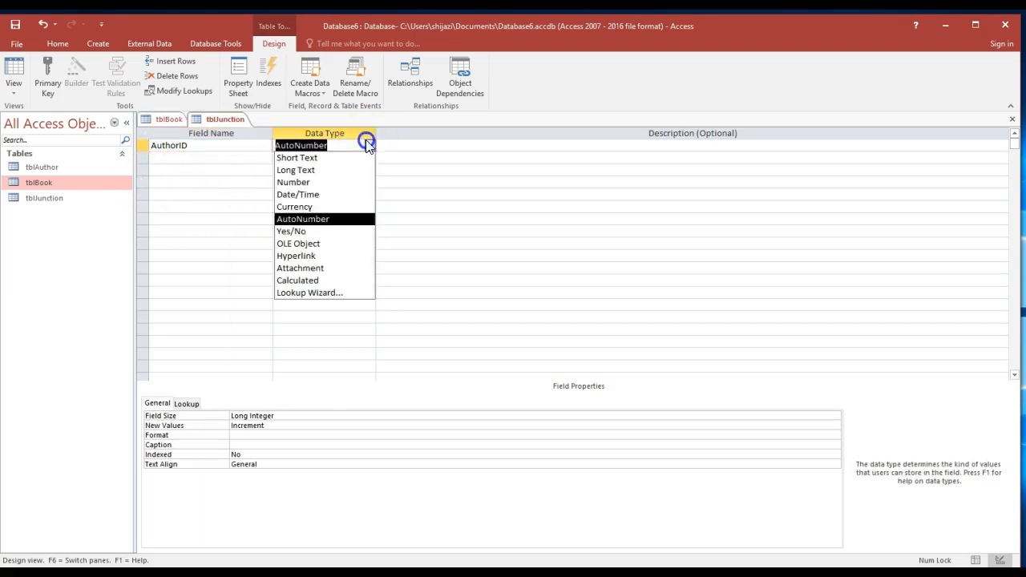
click(340, 166)
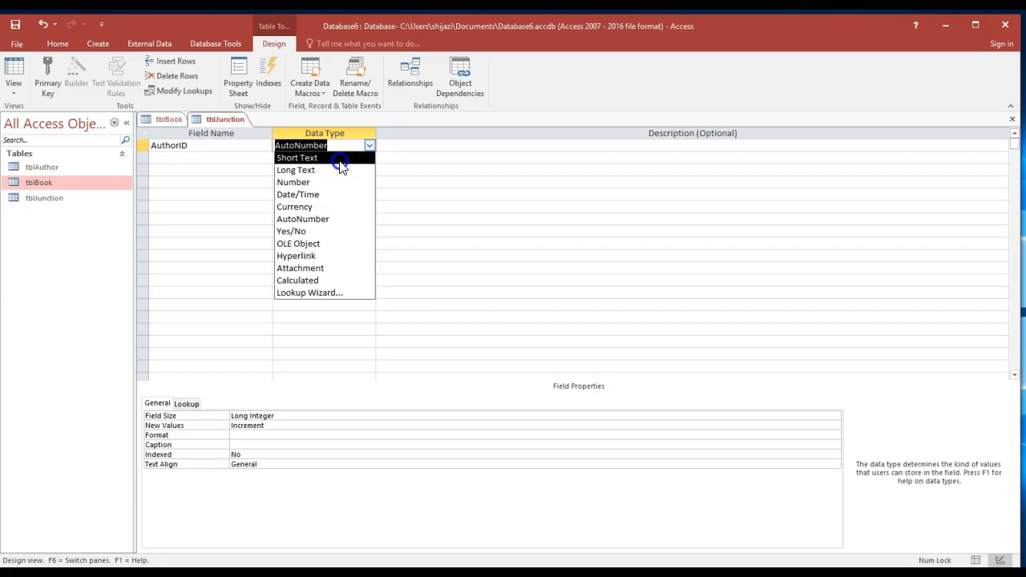
click(212, 148)
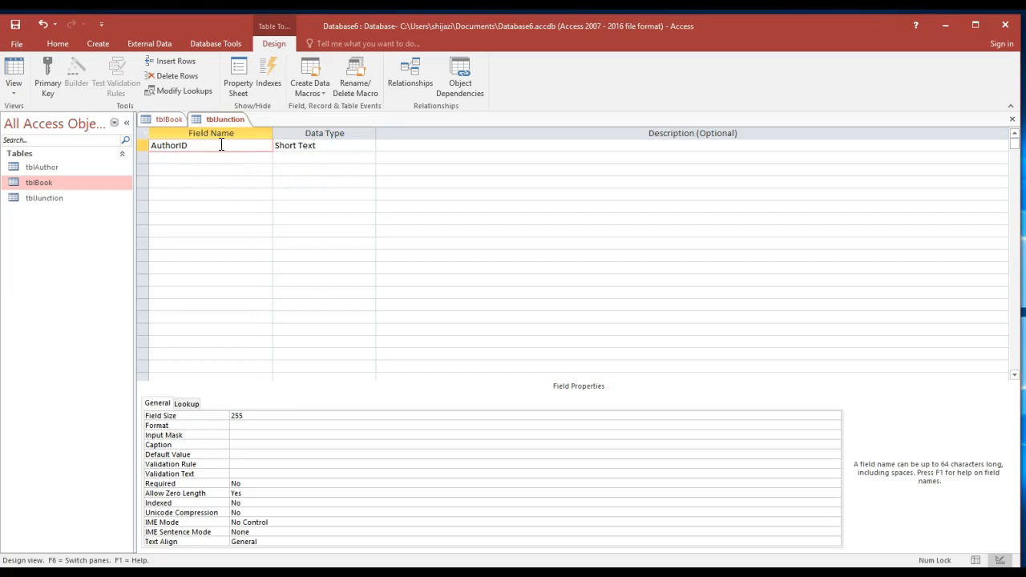
- Run the Lookup Wizard for AuthorID, taking values from another table with tblAuthor as source and AuthorID as the selected field
click(356, 145)
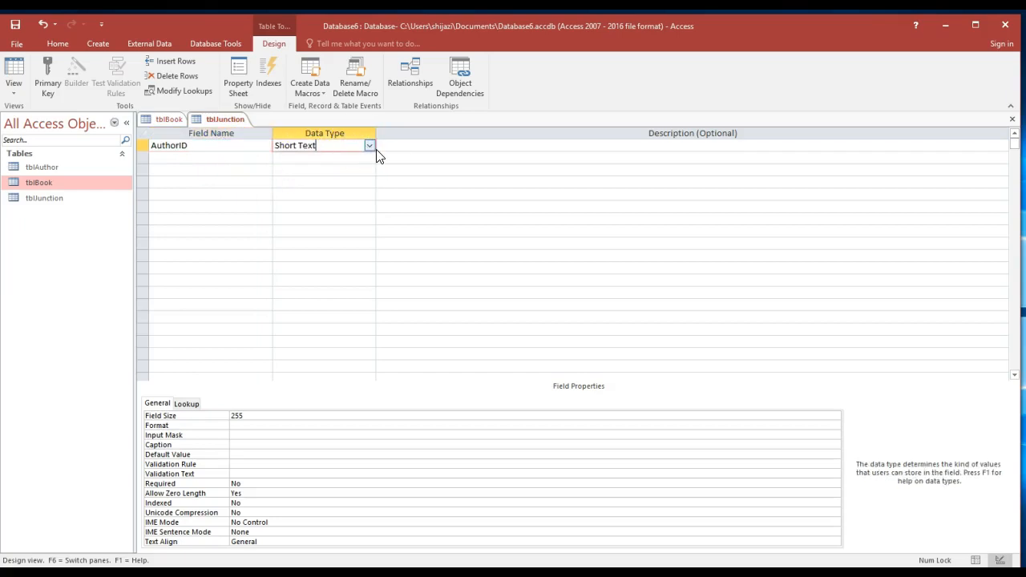
click(370, 146)
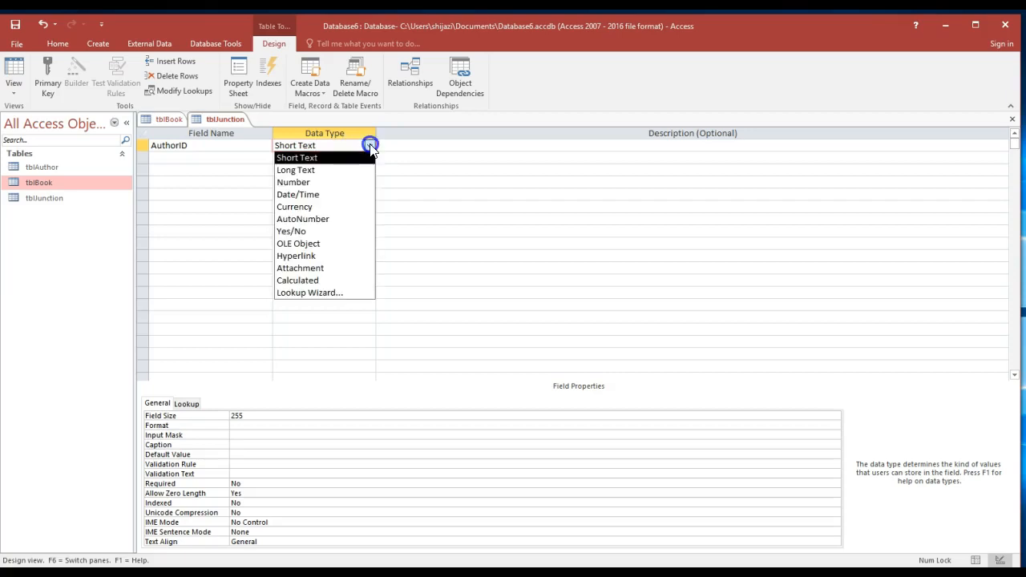
click(343, 294)
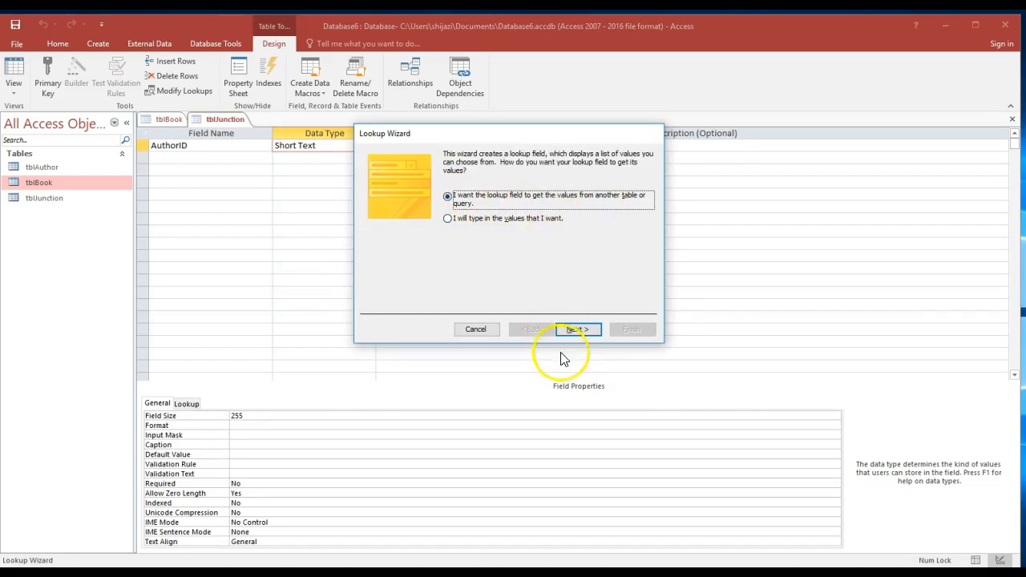
click(571, 328)
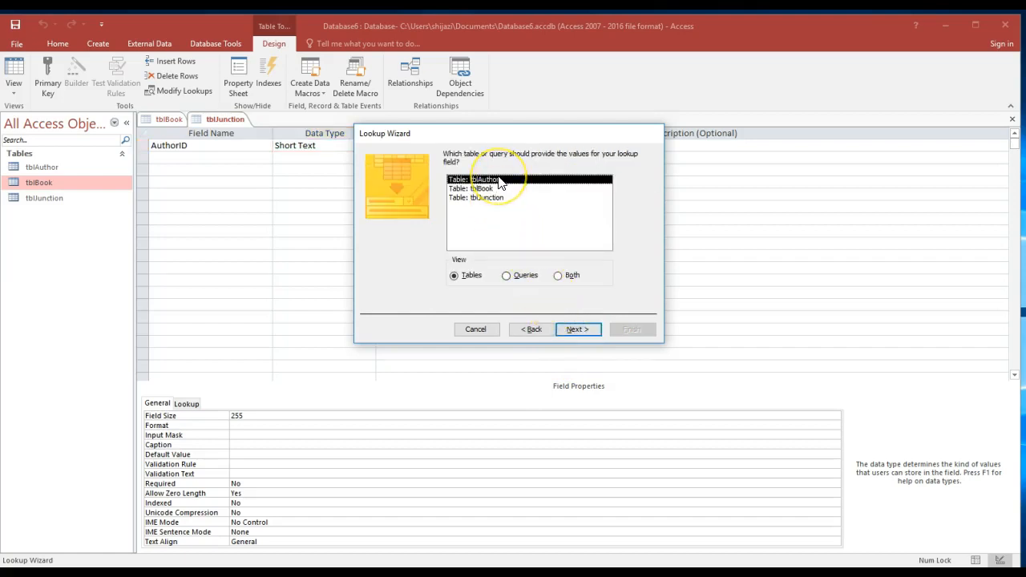
click(577, 330)
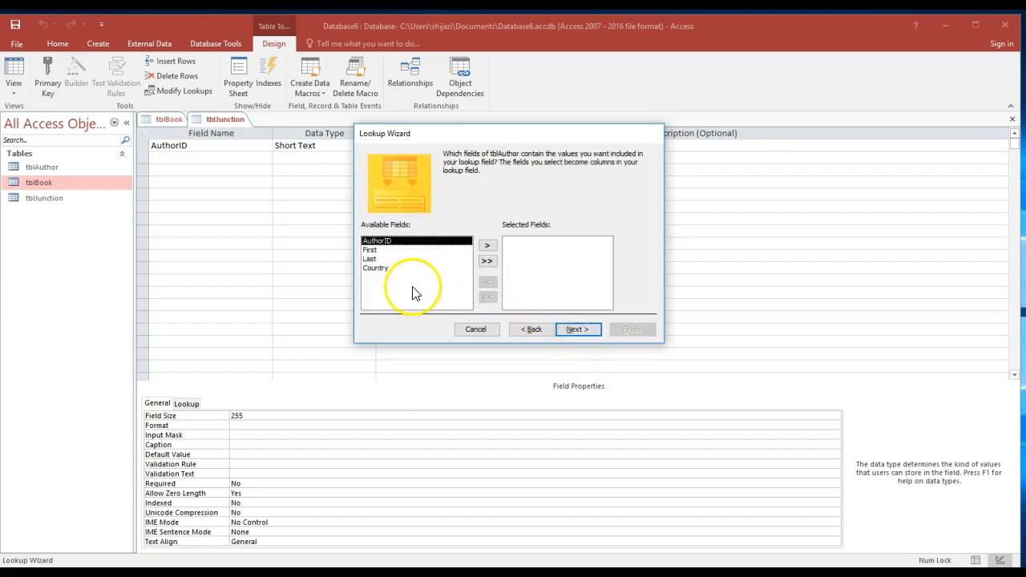
click(487, 245)
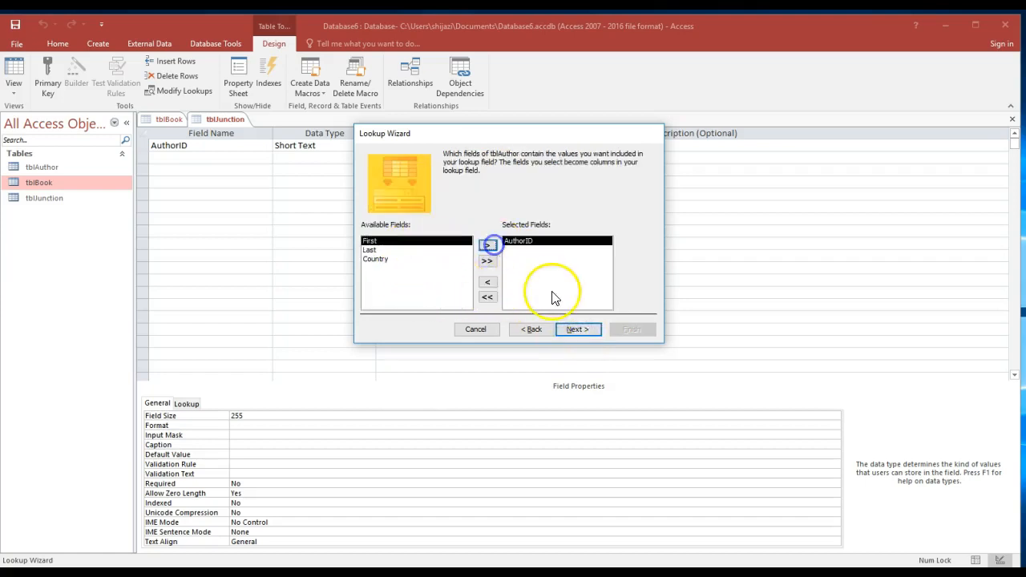
click(578, 329)
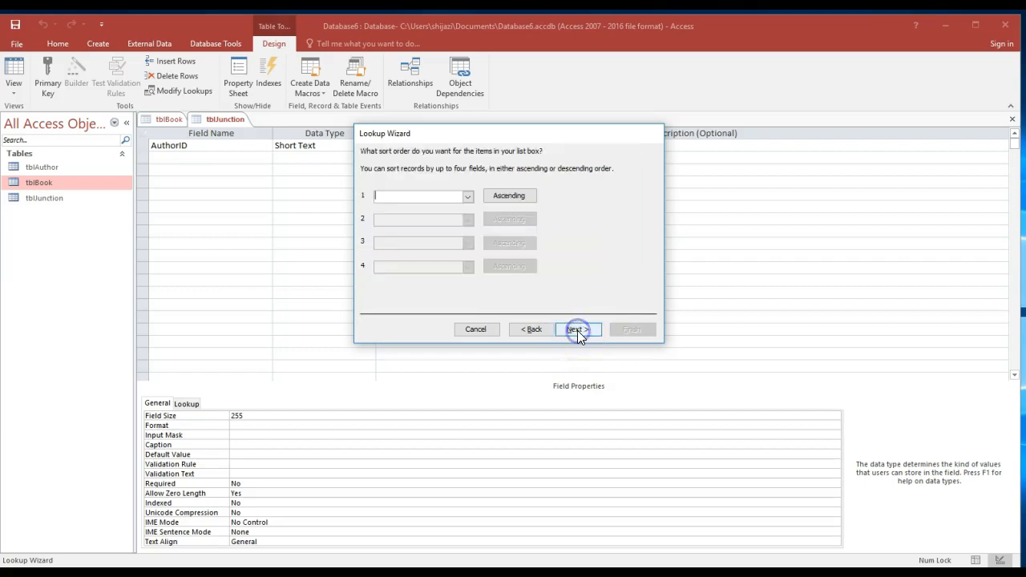
- Sort the lookup list by AuthorID in ascending order
click(468, 197)
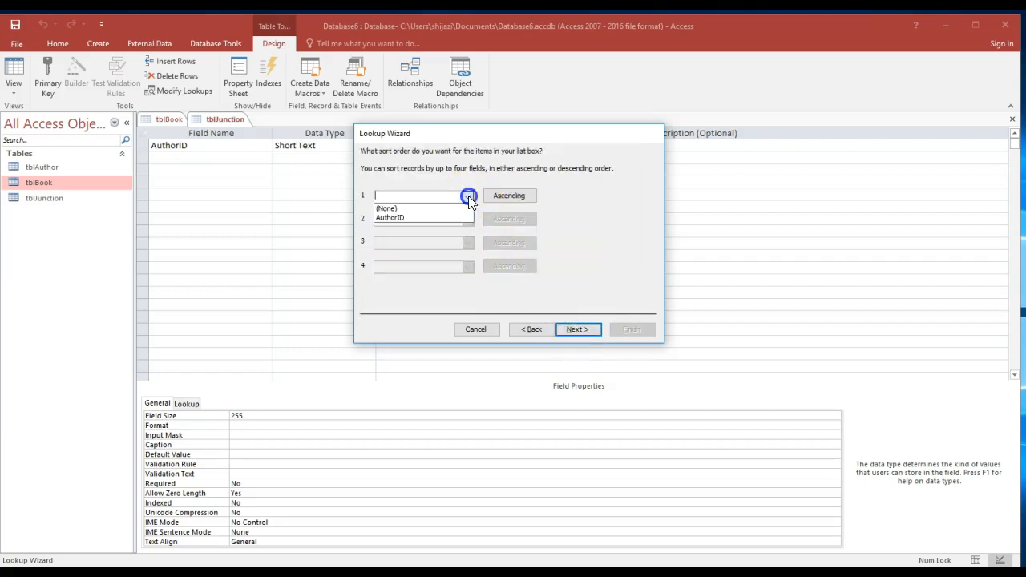
click(458, 218)
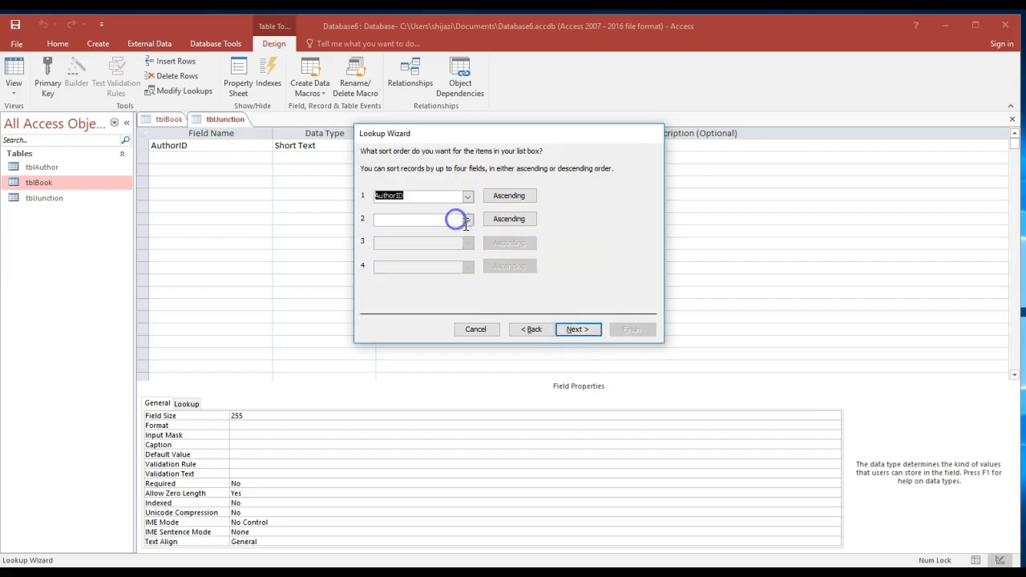
click(575, 332)
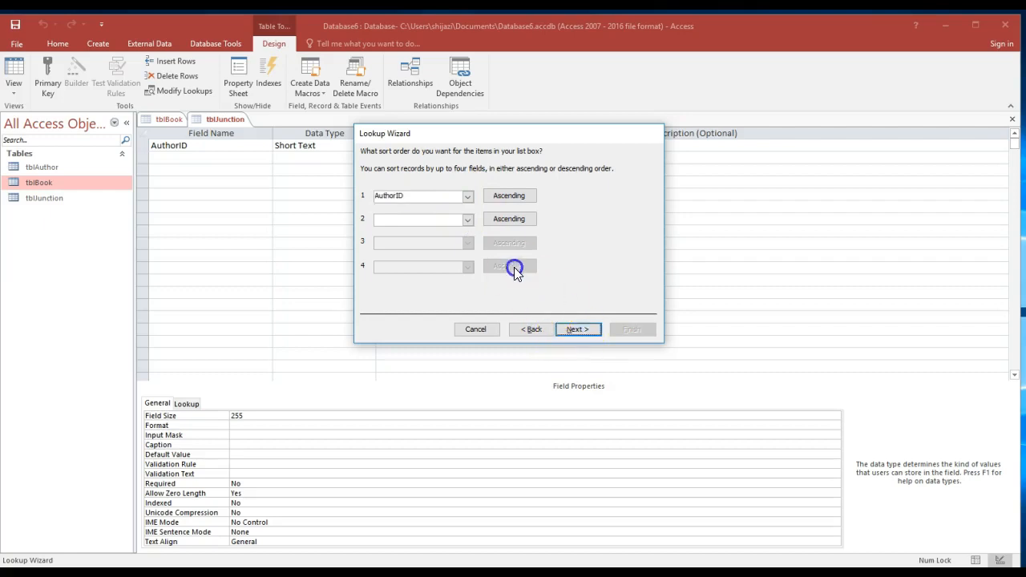
click(468, 220)
click(470, 219)
click(576, 330)
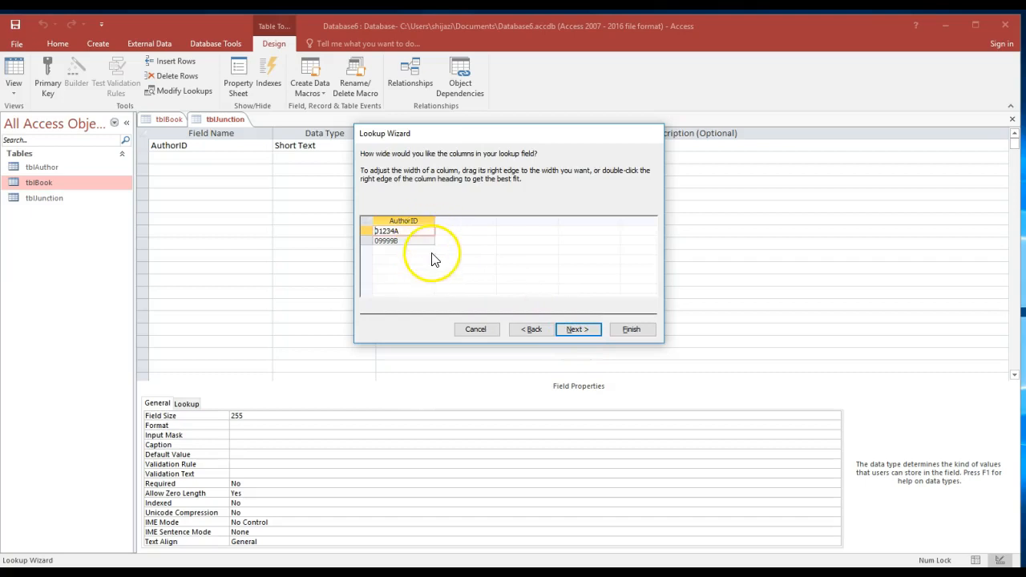
- Finish the lookup with the default column width and the label AuthorID, and save the table to create the relationship
click(571, 332)
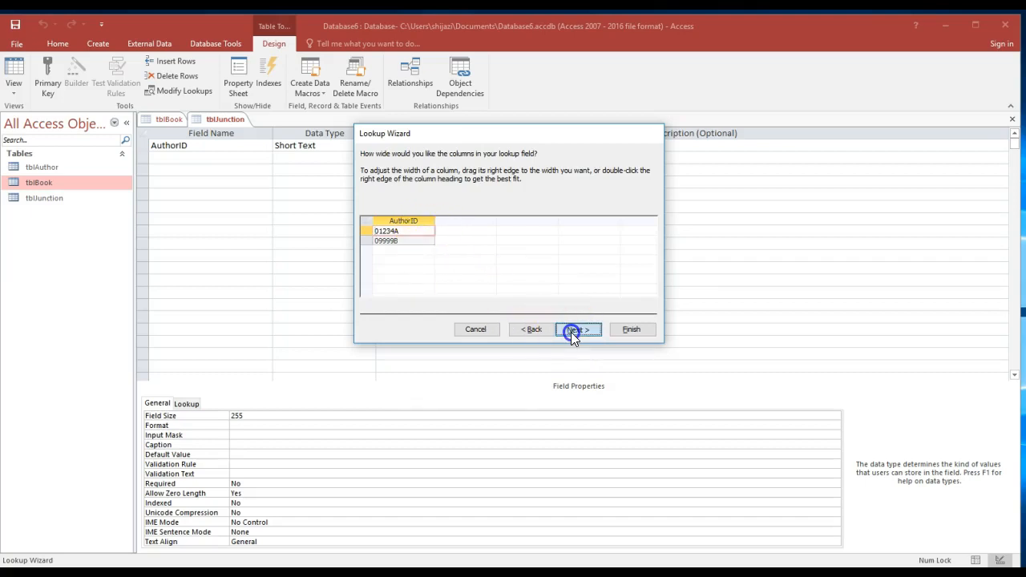
click(623, 330)
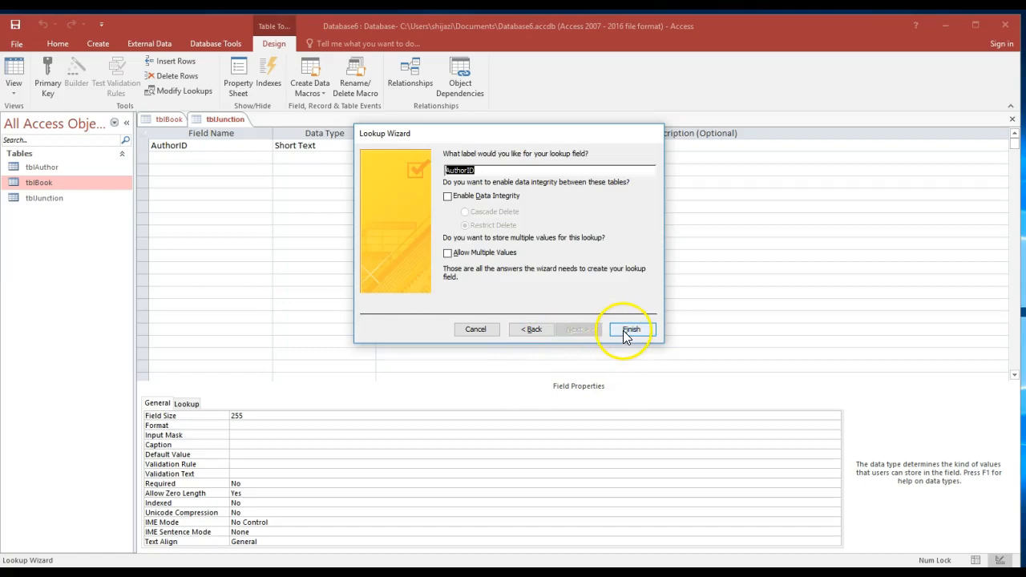
click(586, 327)
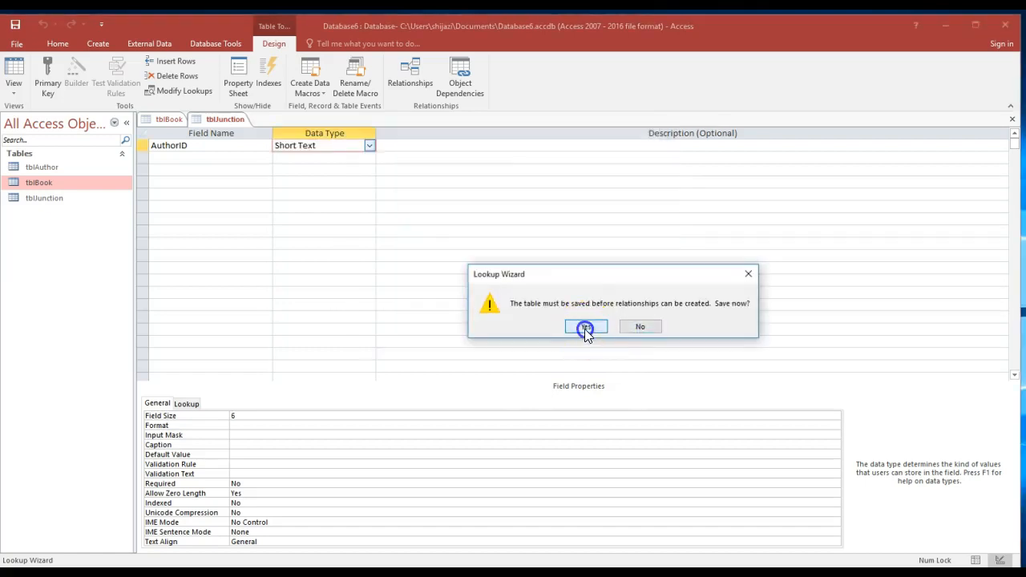
- Enter "Foreign Key inside the junctionto create a one to many with tblAuthor" as the AuthorID field's description
click(209, 146)
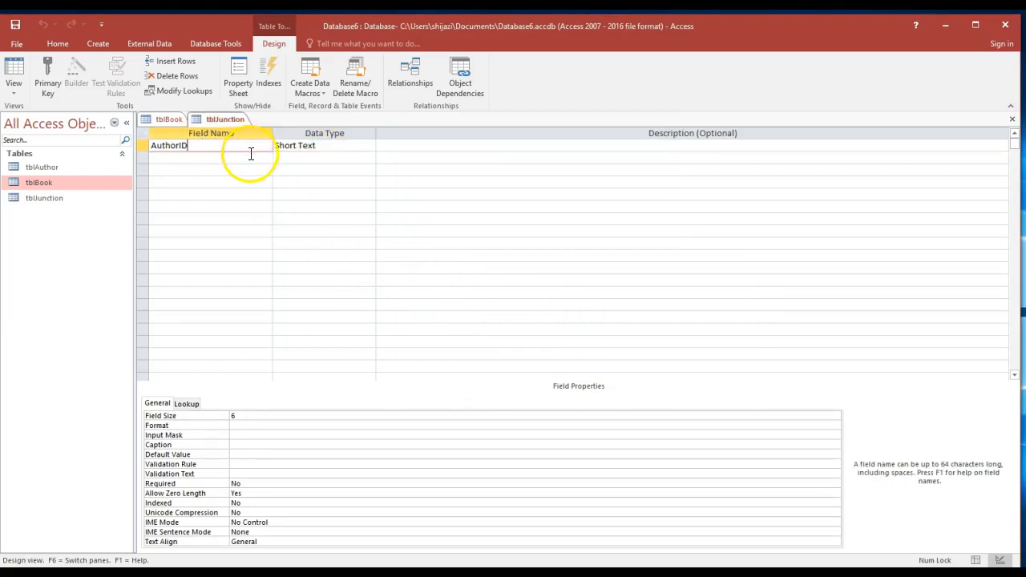
click(423, 146)
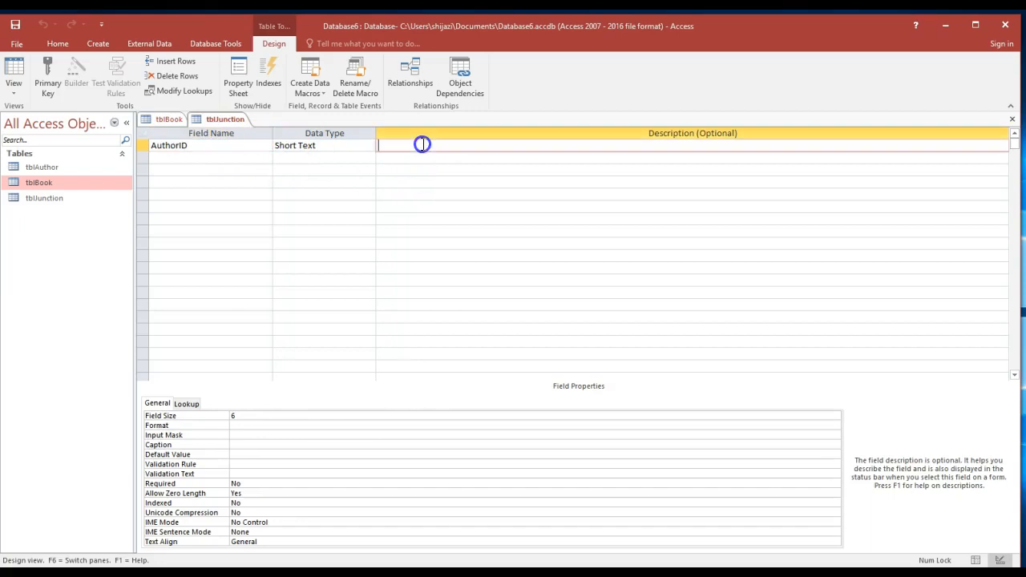
text(Fo)
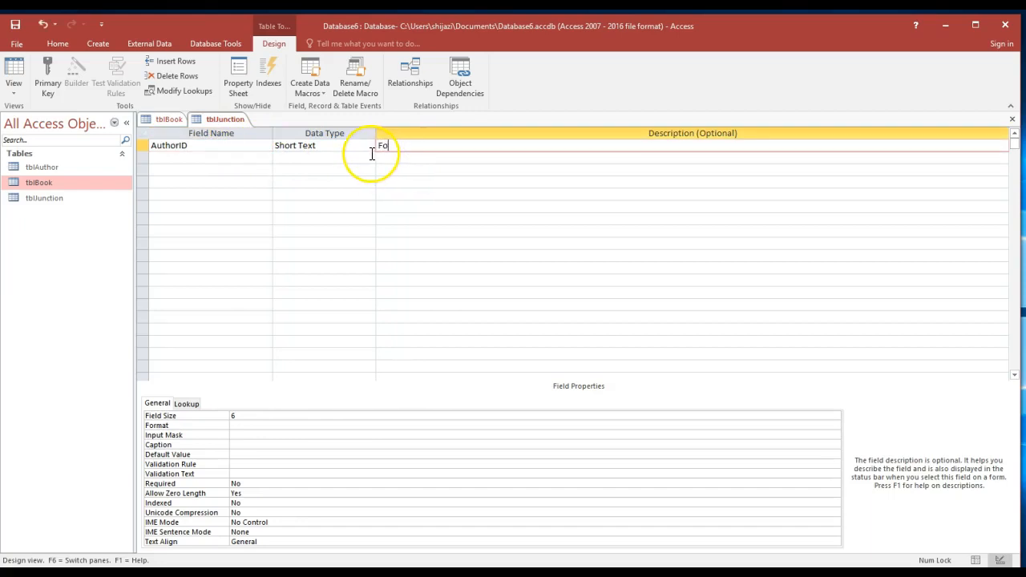
text(reign Key iniside the ju)
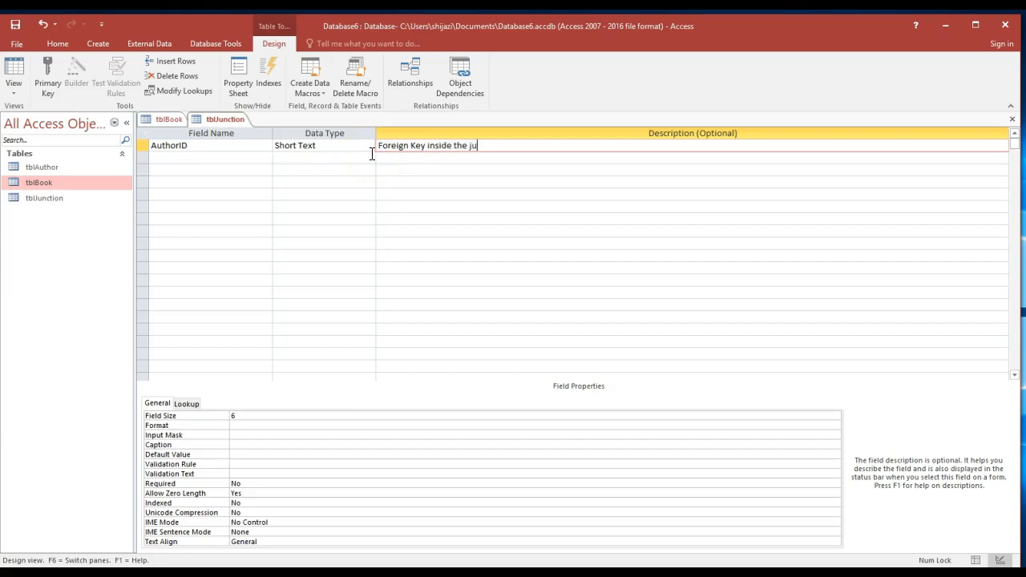
text(ncion)
key(BackSpace)
key(BackSpace)
key(BackSpace)
text(tionto create a one to)
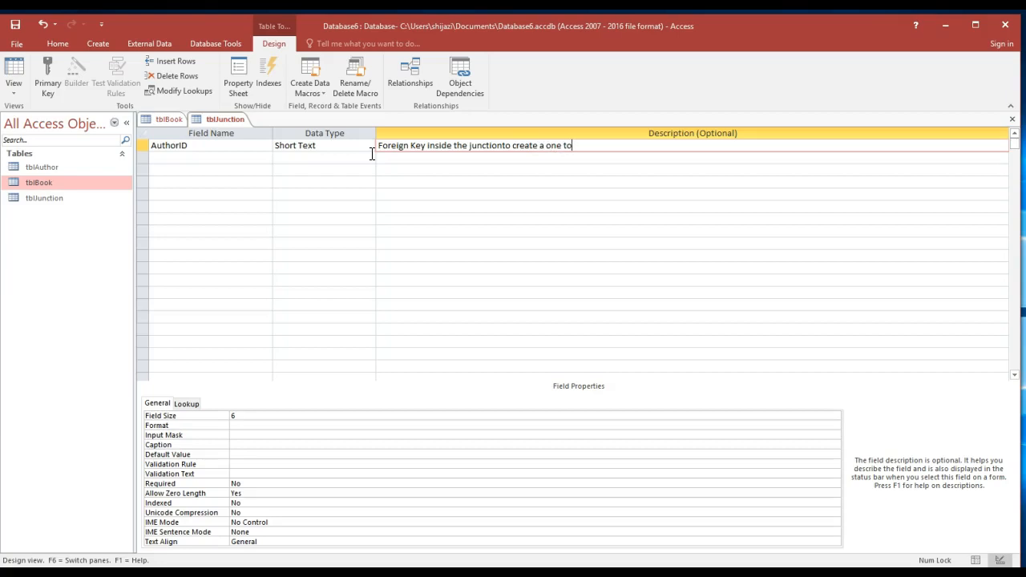
text( many with tblAuthor)
click(238, 146)
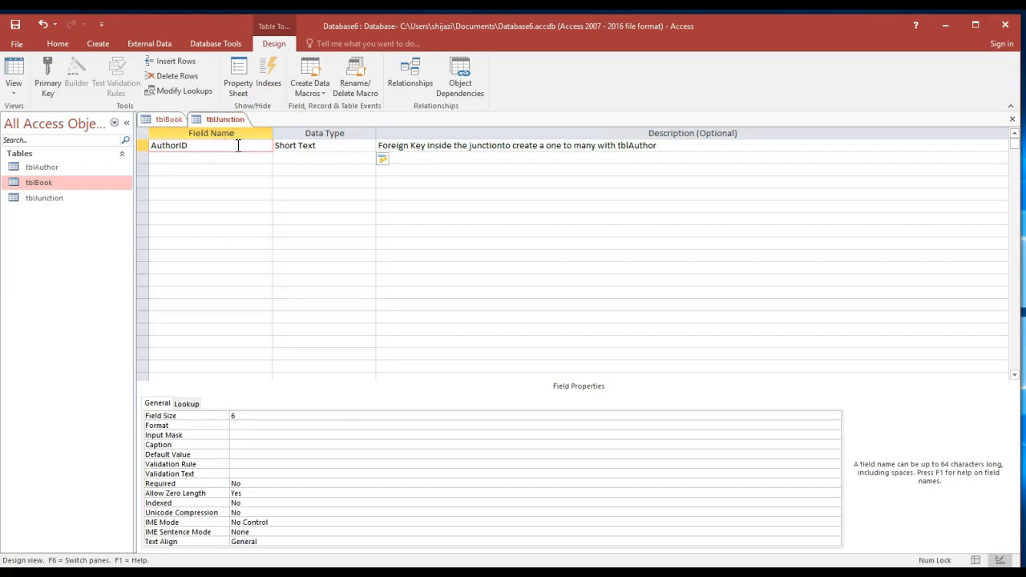
click(49, 67)
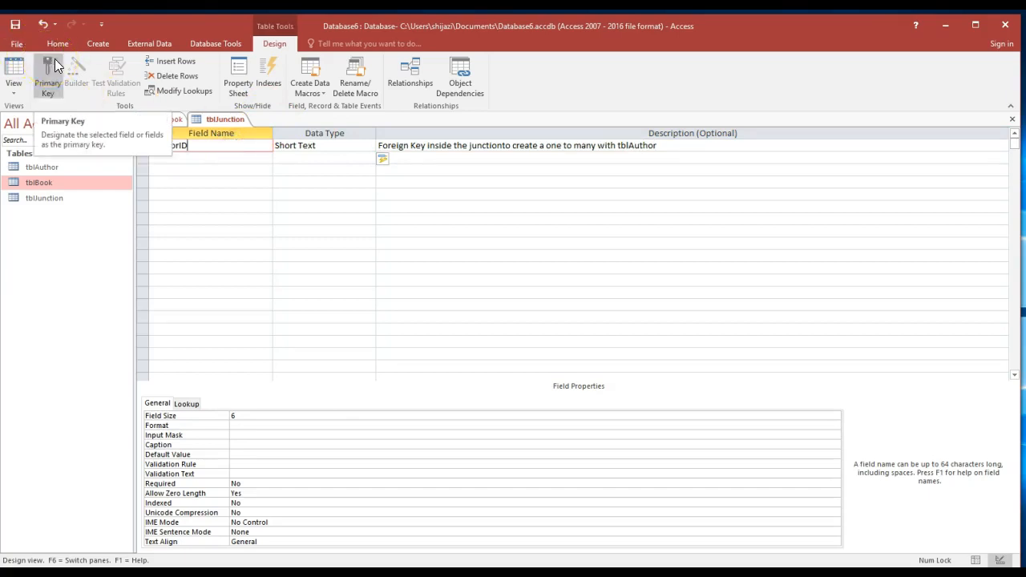
- Add a second field named ISBN below AuthorID in tblJunction
click(221, 158)
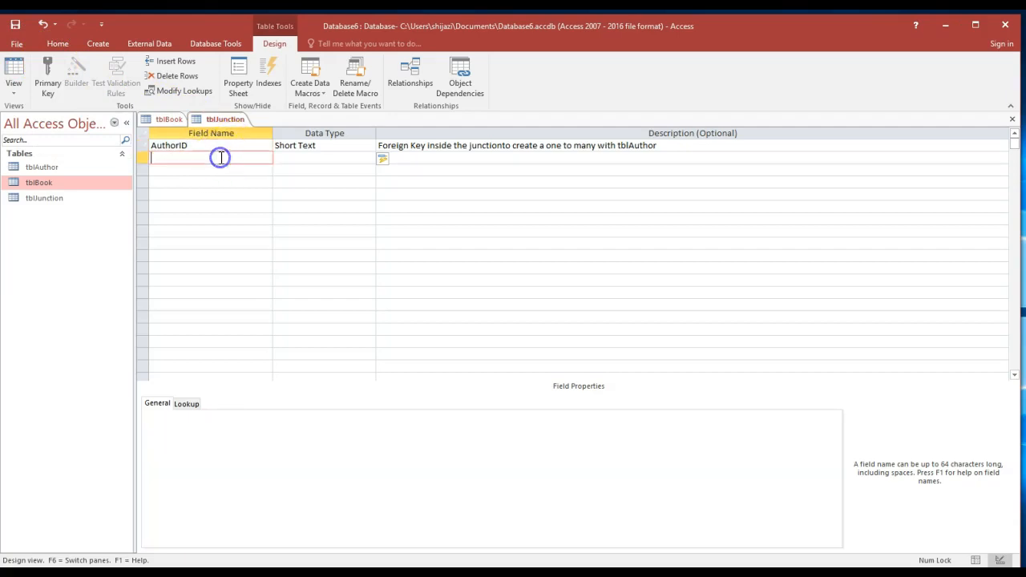
click(245, 194)
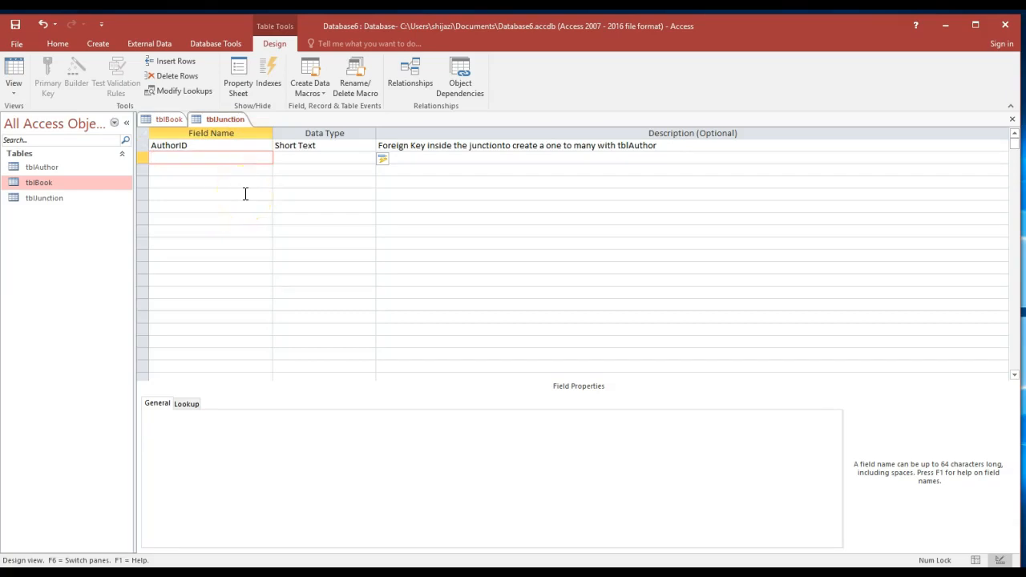
click(222, 192)
text(Tab)
key(BackSpace)
key(BackSpace)
key(BackSpace)
text(ISBN)
key(Tab)
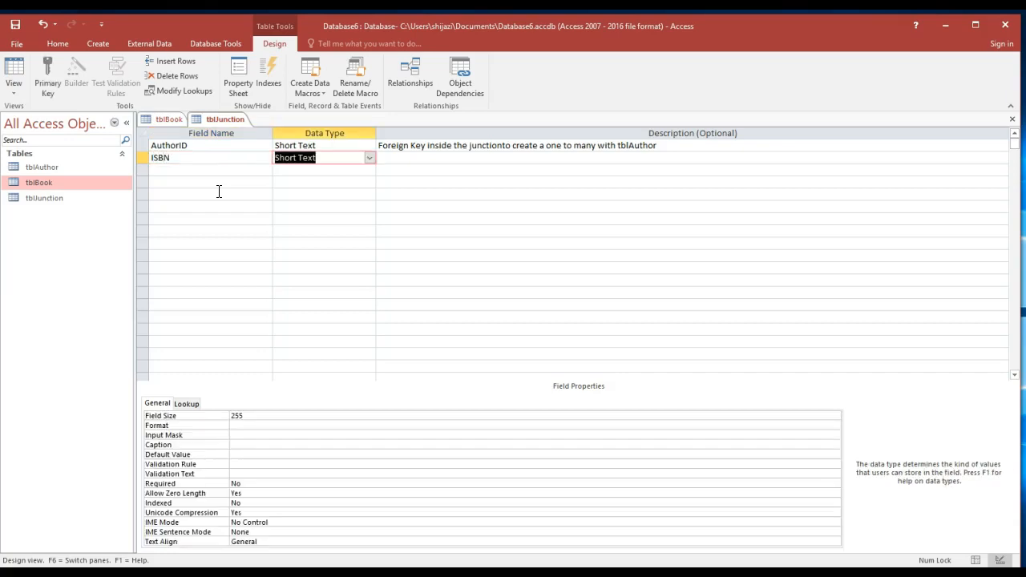
- Give the ISBN field the Short Text data type and a field size of 6
click(368, 158)
click(361, 170)
drag(258, 414, 163, 411)
text(6)
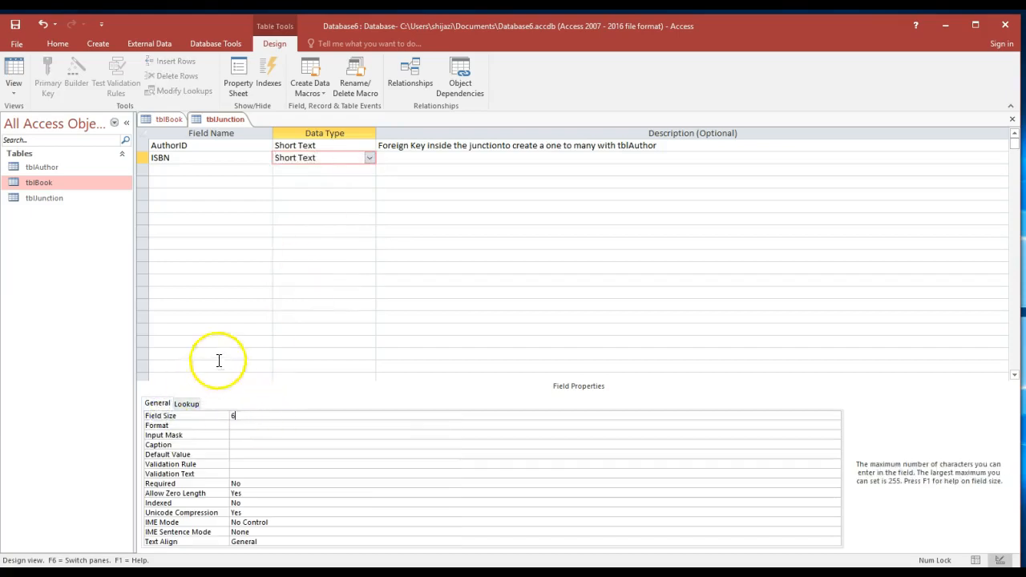
- Describe the ISBN field as "Foreign Key inside the junction table to create a one to many reltionashop with tblBook"
click(303, 145)
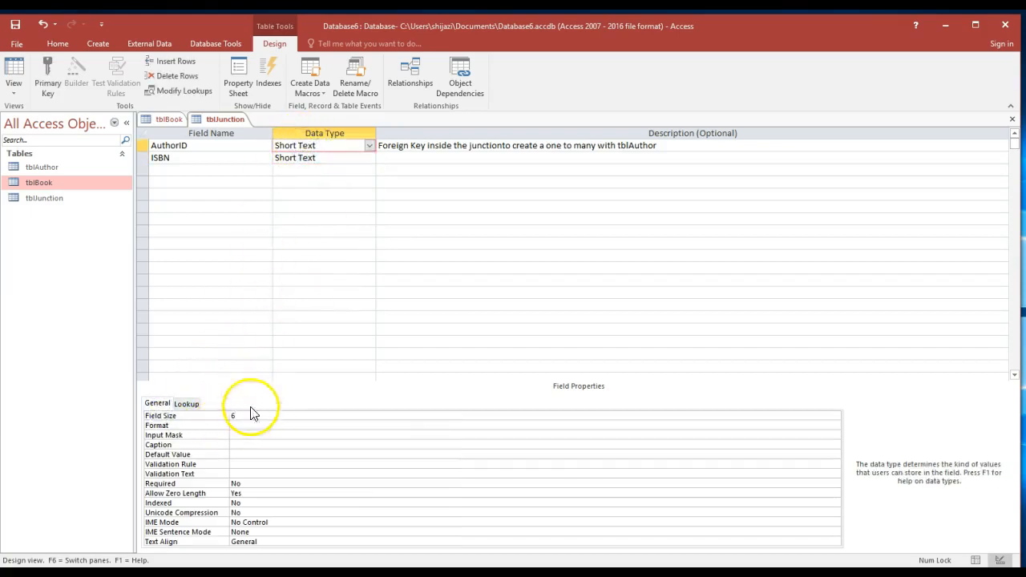
click(344, 158)
click(391, 158)
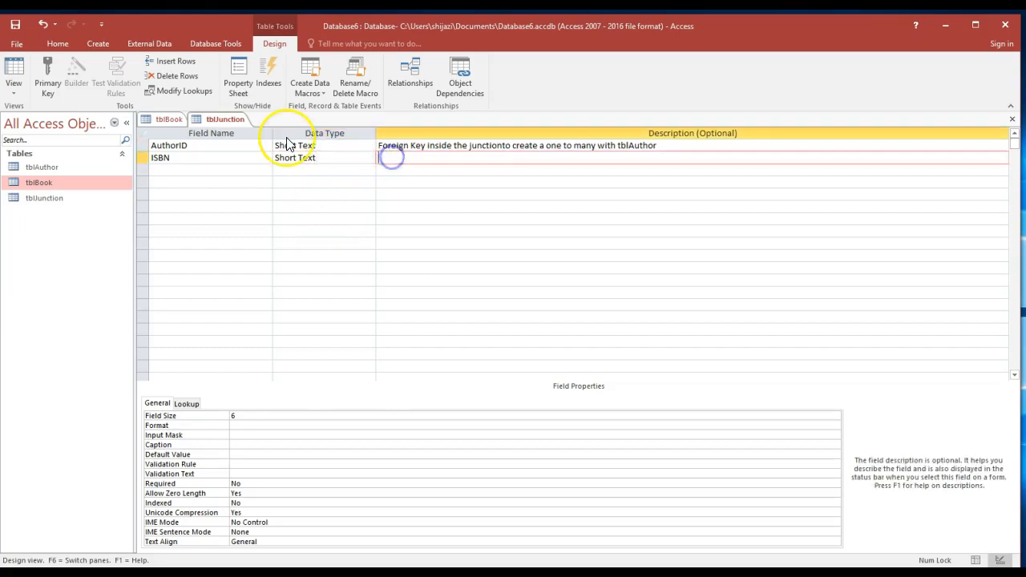
text(Foreign Key inside the ju)
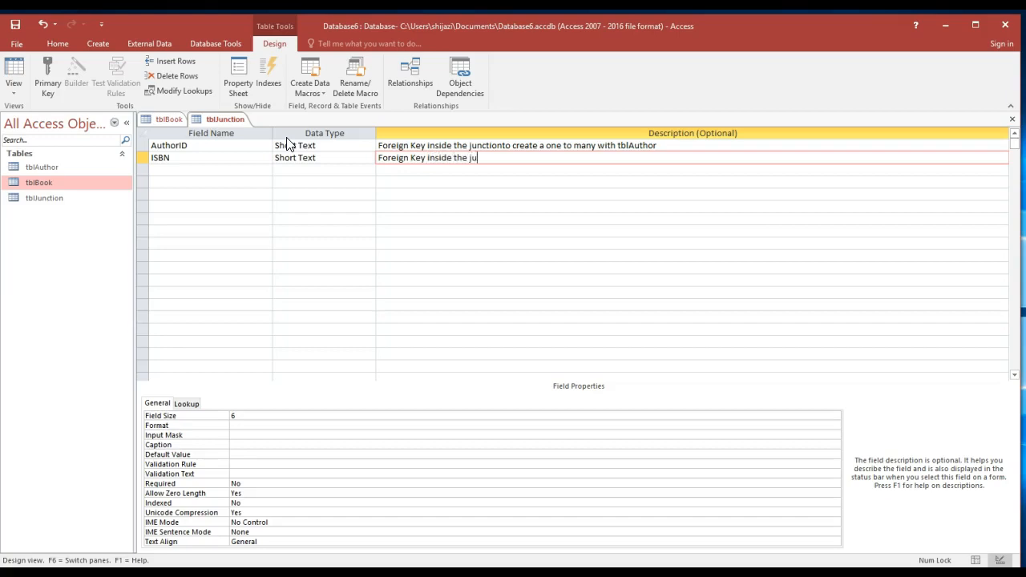
text(nction table to create a one to many )
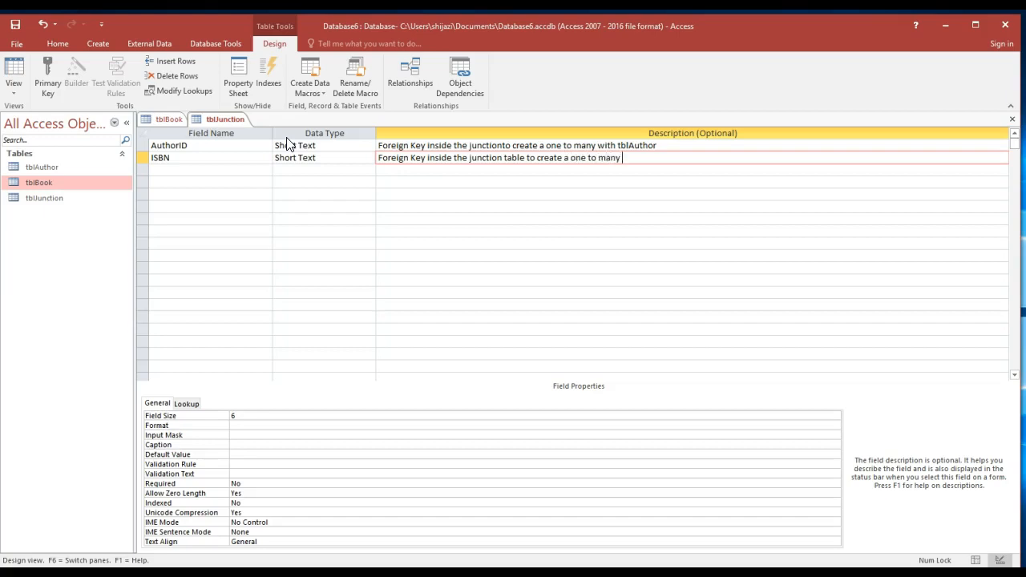
text(reltionashop with tblBook)
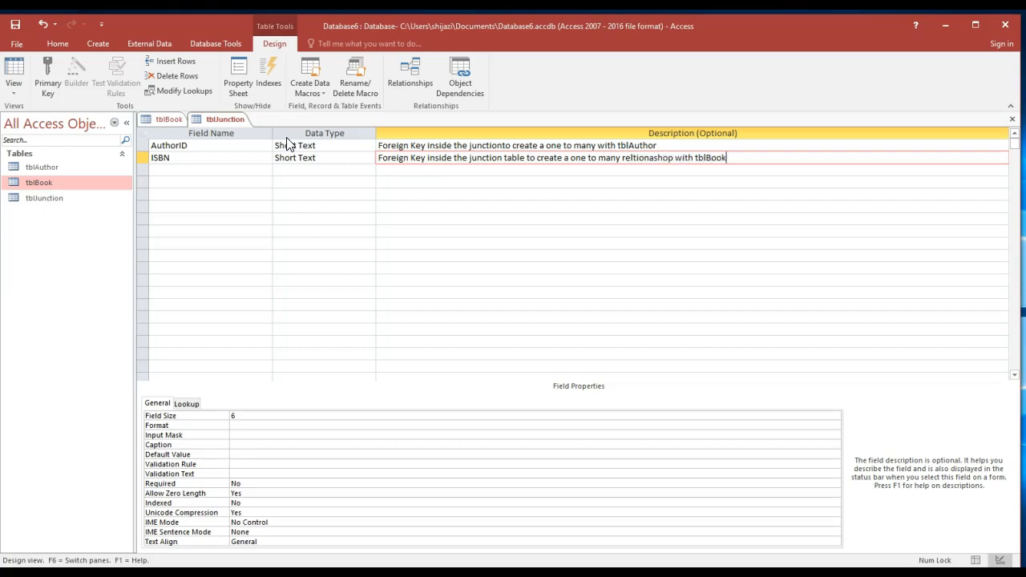
- Correct the AuthorID description to read "Foreign Key inside the junction to create a one to many relationship with tblAuthor"
click(502, 145)
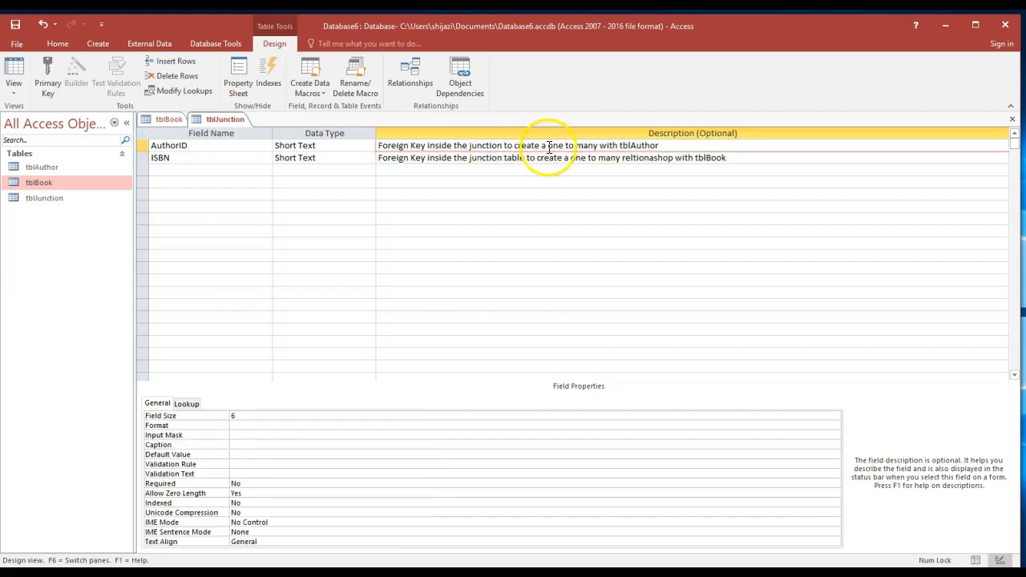
click(598, 145)
text(rela)
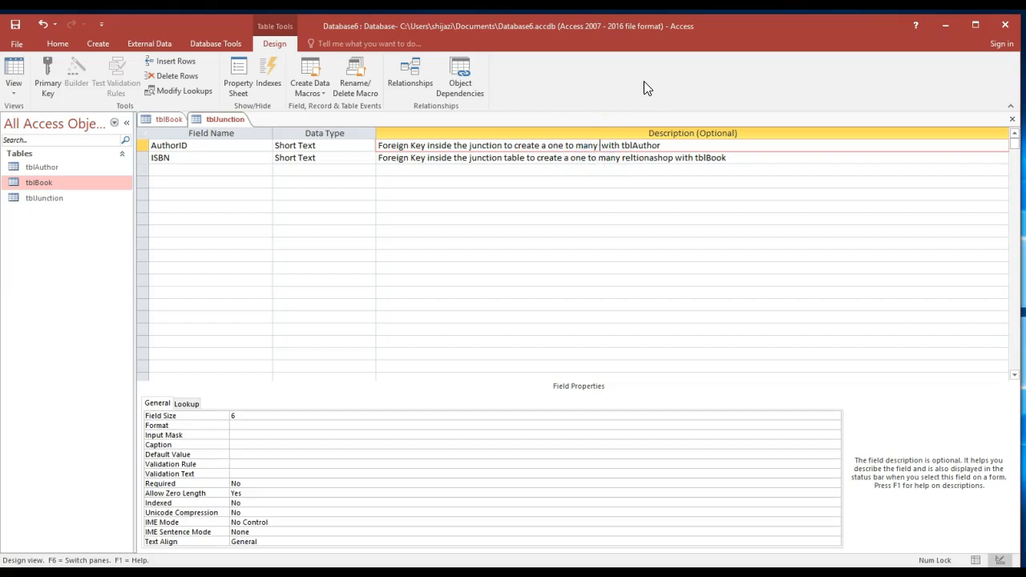
text(tionship)
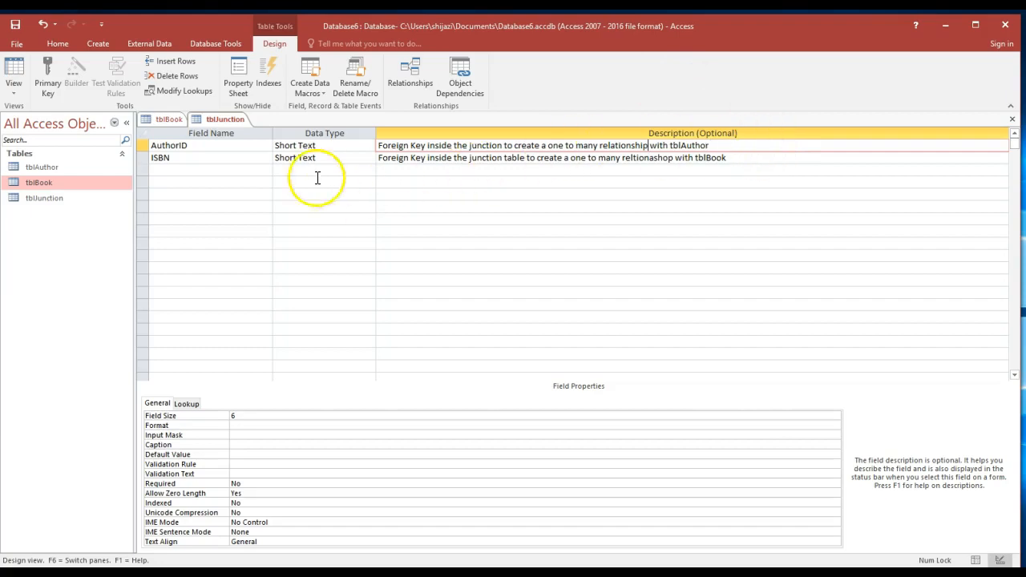
click(211, 145)
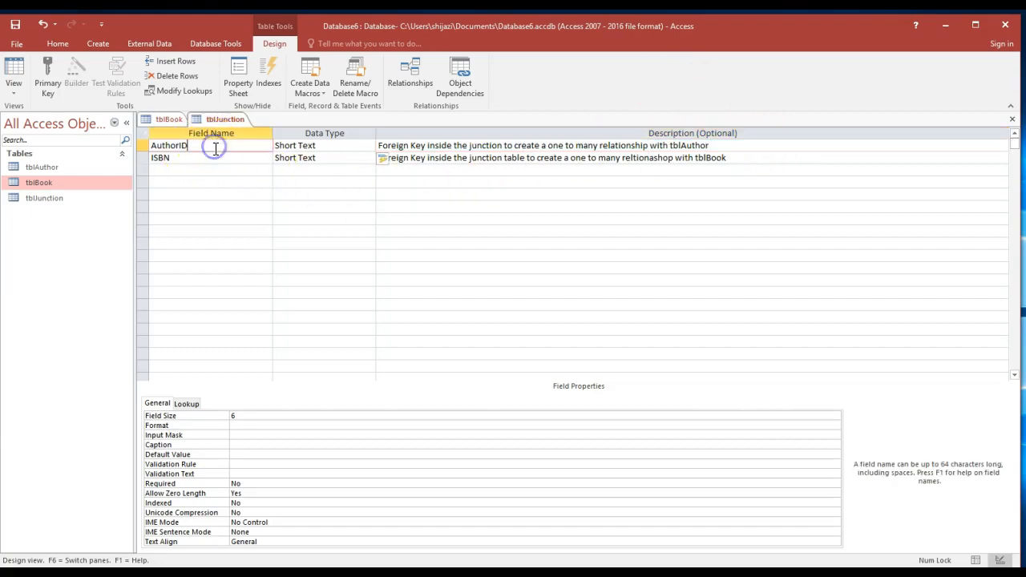
click(208, 158)
click(206, 145)
click(207, 158)
click(210, 146)
click(206, 157)
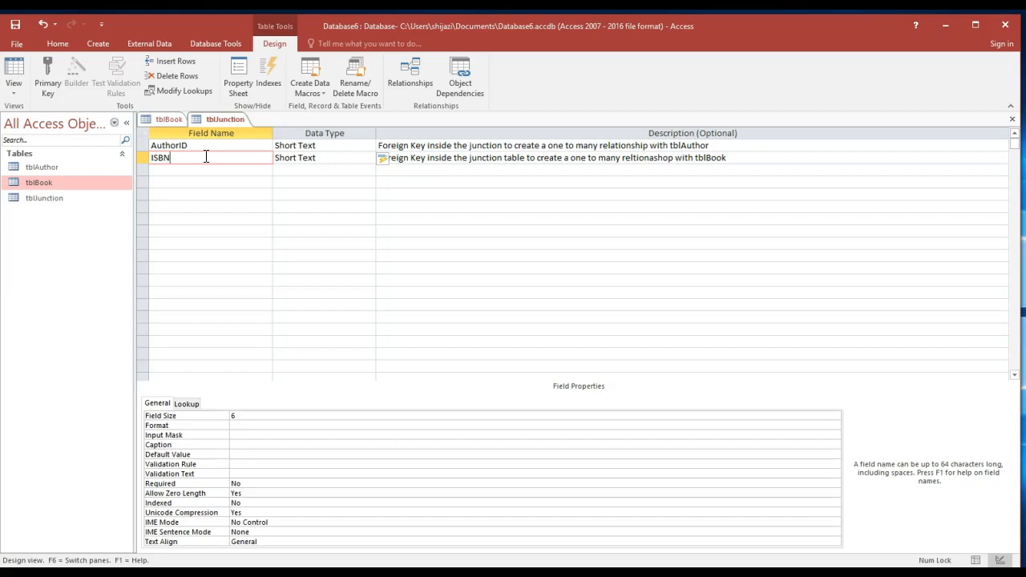
- Make AuthorID and ISBN together the composite primary key of tblJunction
drag(145, 146, 147, 154)
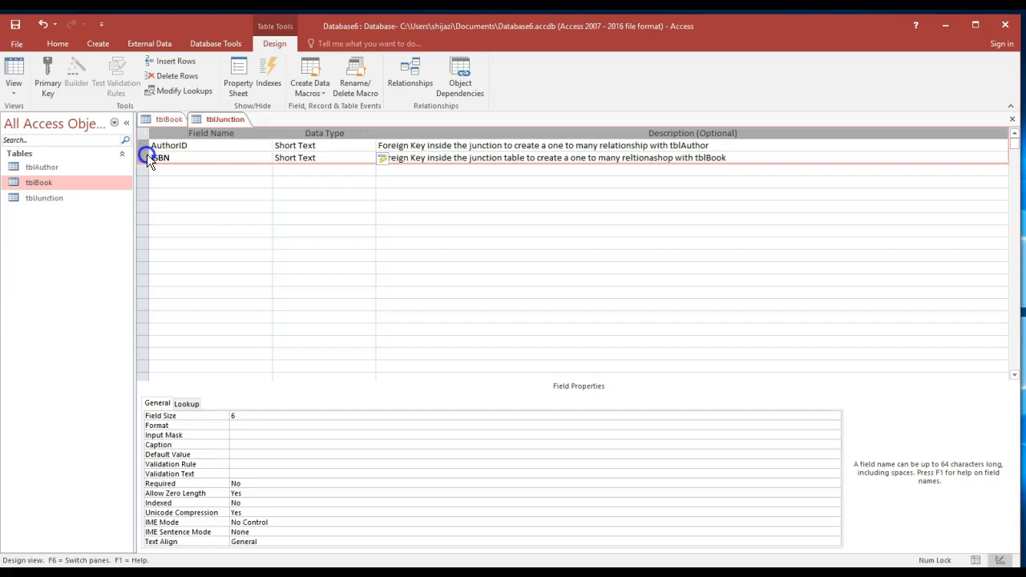
click(45, 73)
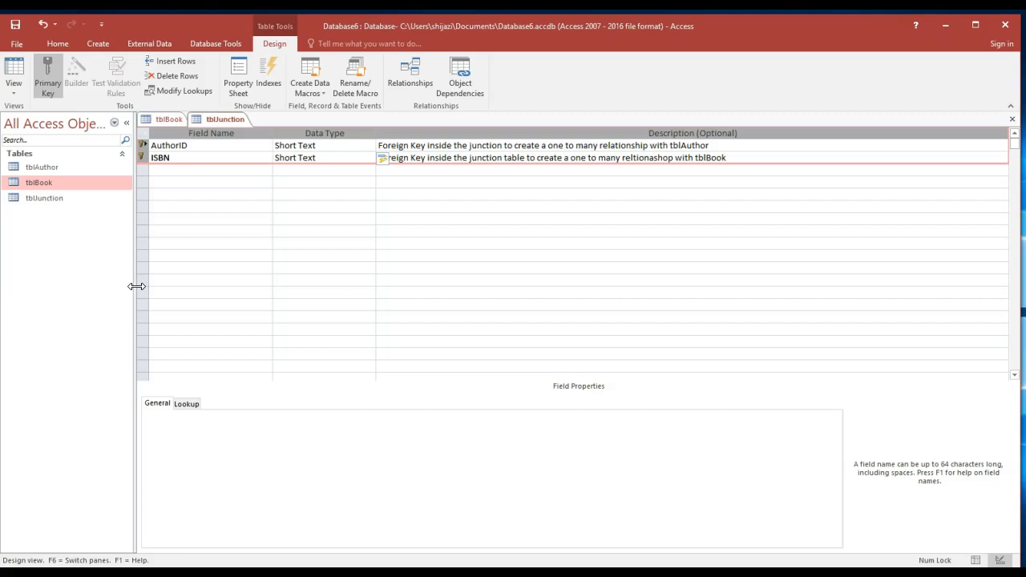
click(165, 277)
click(206, 146)
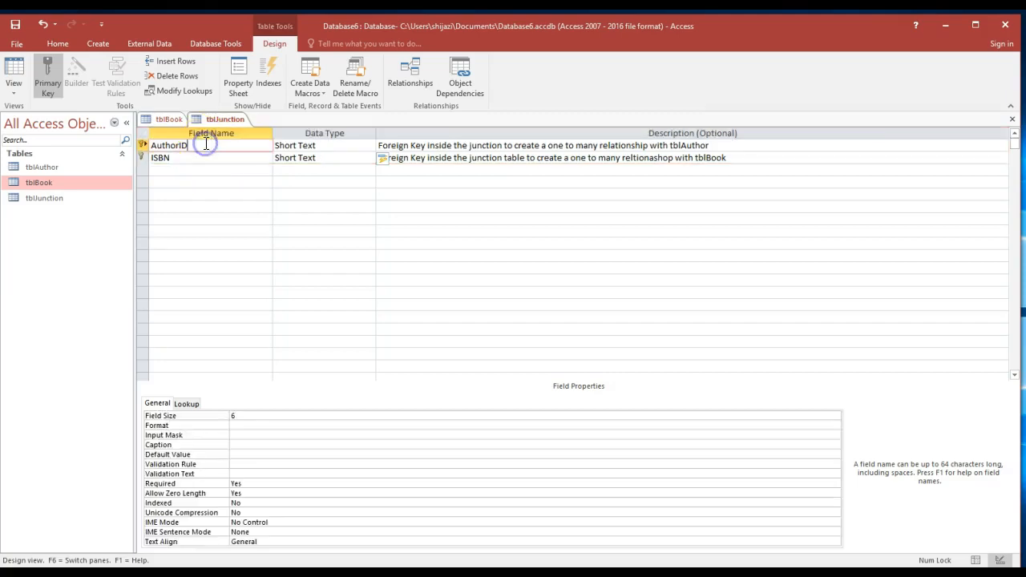
click(182, 161)
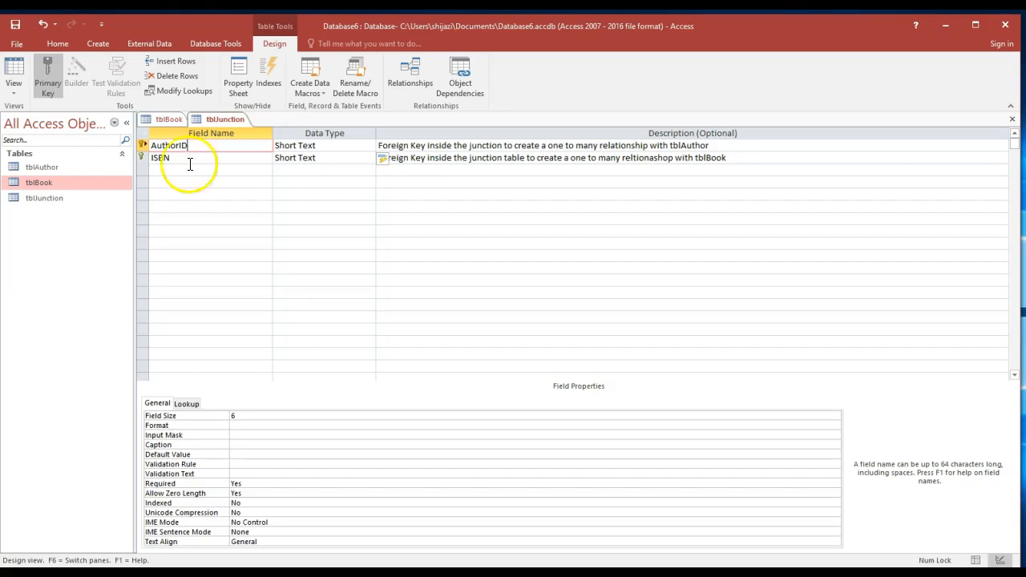
- Add a field named Num with the AutoNumber data type and move it above AuthorID
click(159, 171)
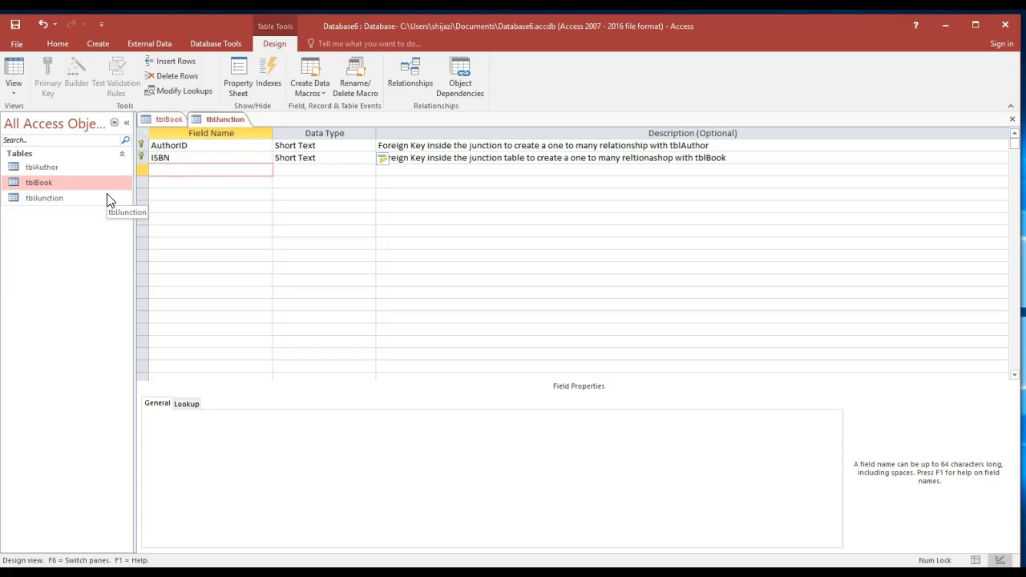
text(Num)
key(Tab)
text(a)
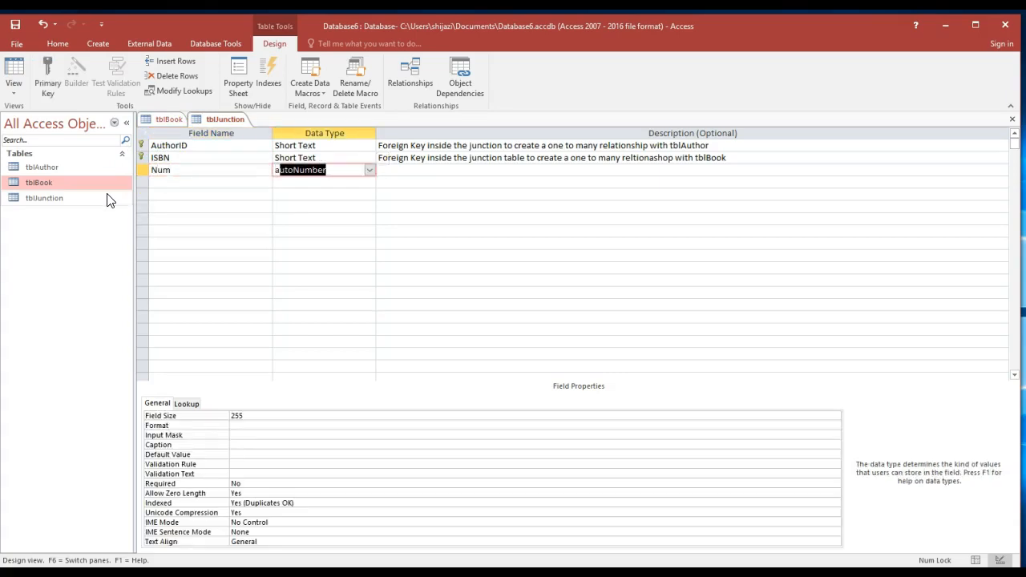
key(Tab)
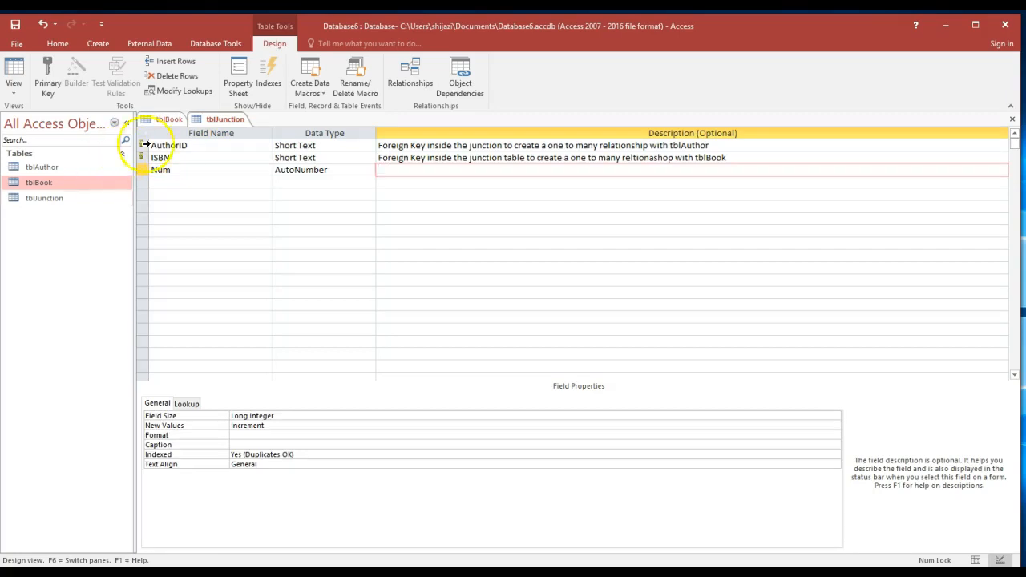
click(141, 168)
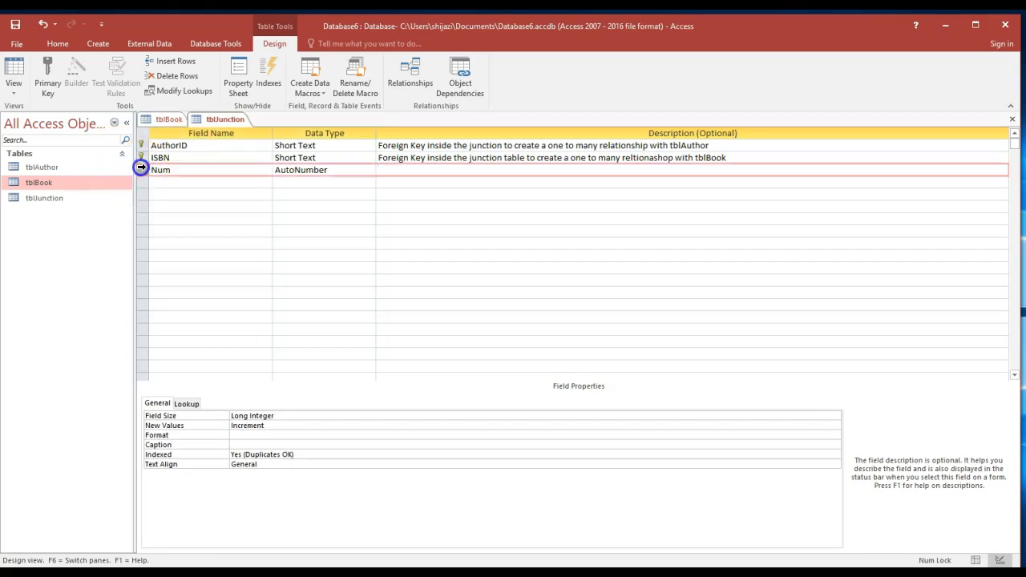
drag(141, 167, 149, 140)
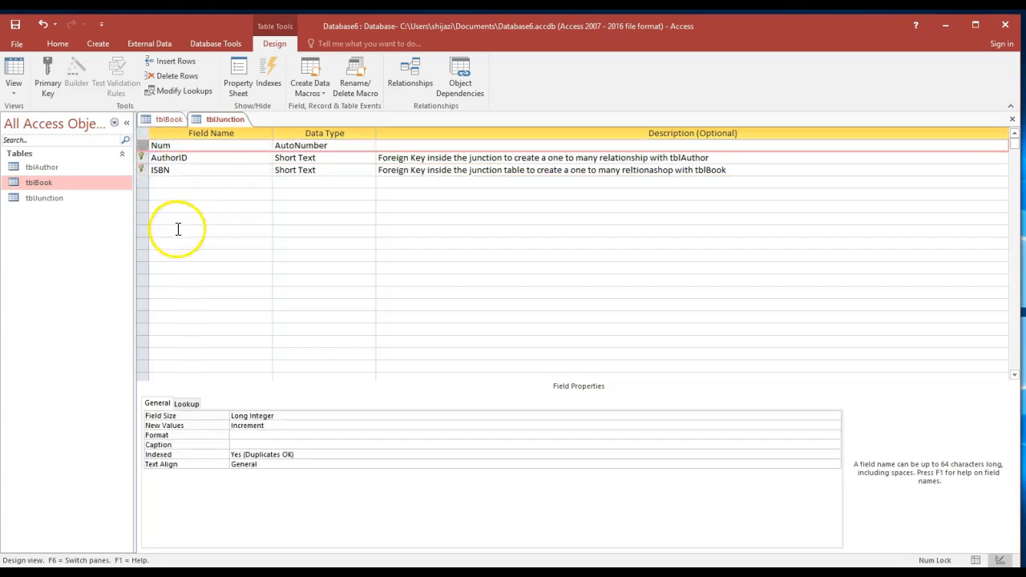
- Close tblJunction, saving its design changes, and reopen it as a datasheet
click(1013, 121)
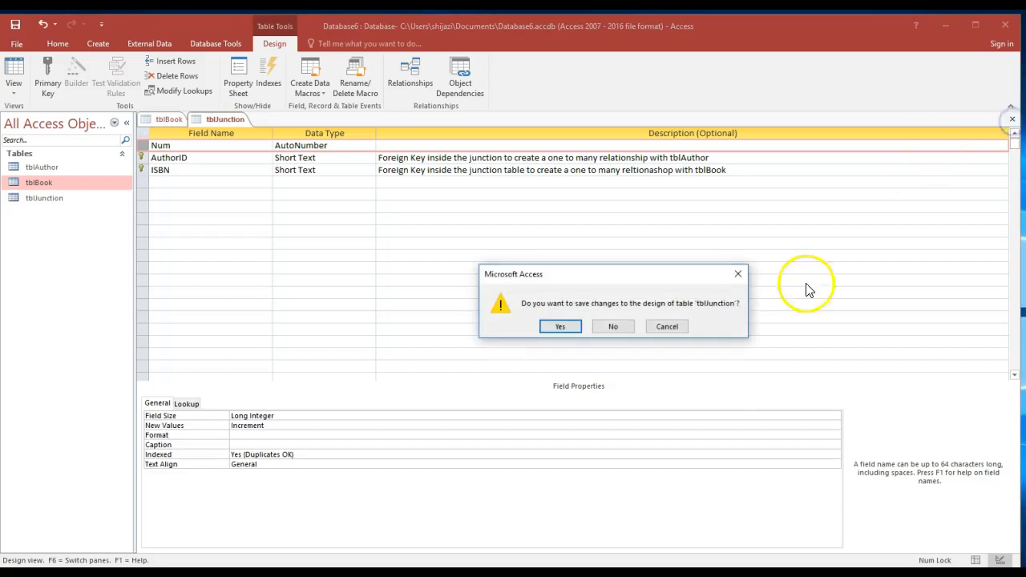
click(553, 325)
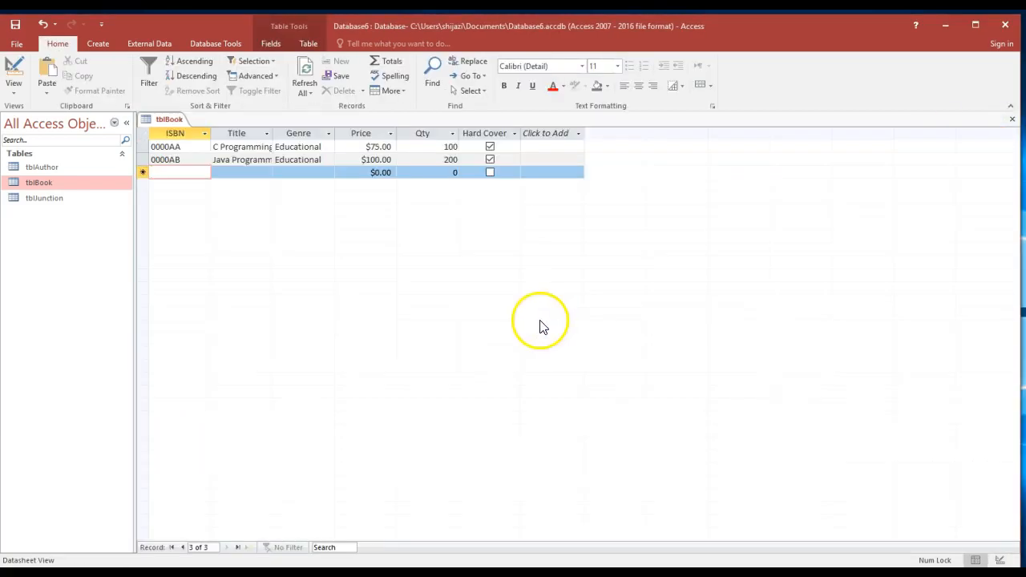
double_click(51, 199)
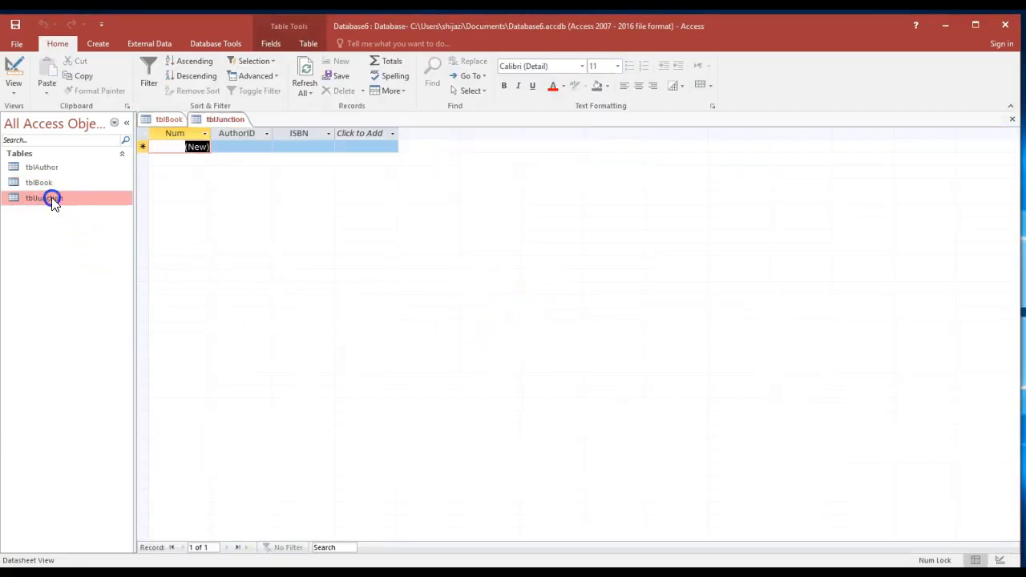
click(244, 147)
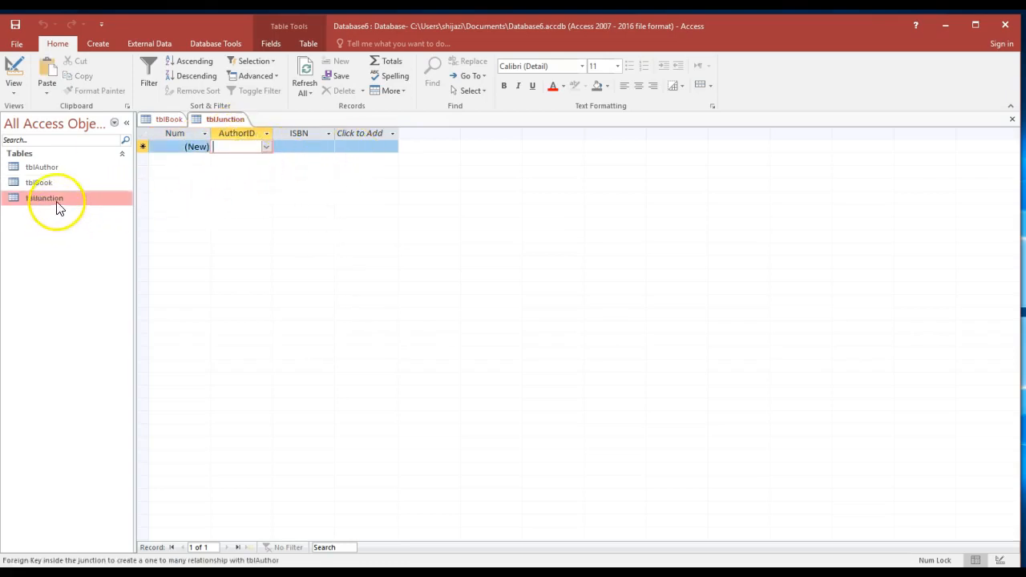
- Open tblAuthor and start a third record by entering the author's ID
double_click(55, 167)
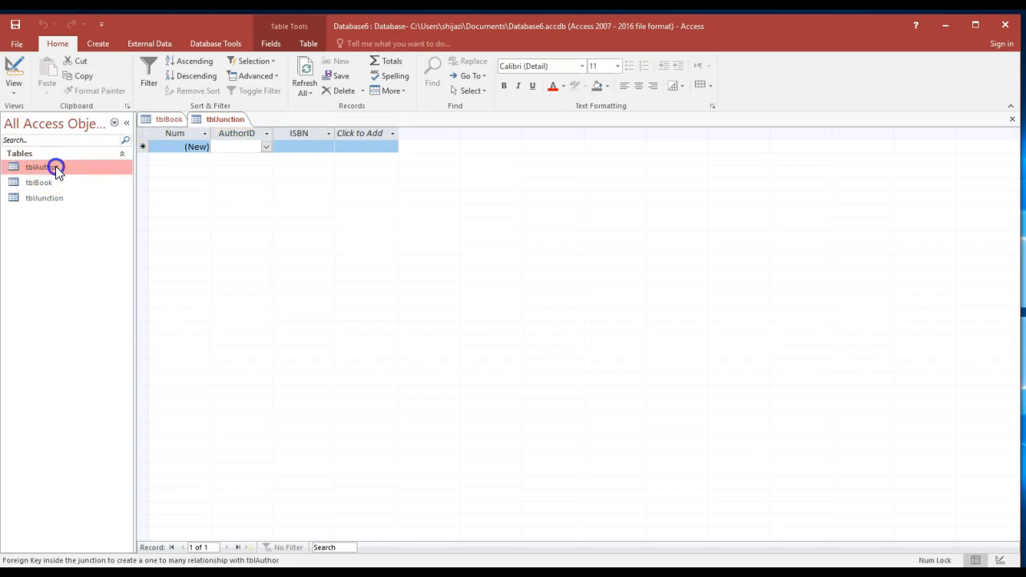
click(206, 175)
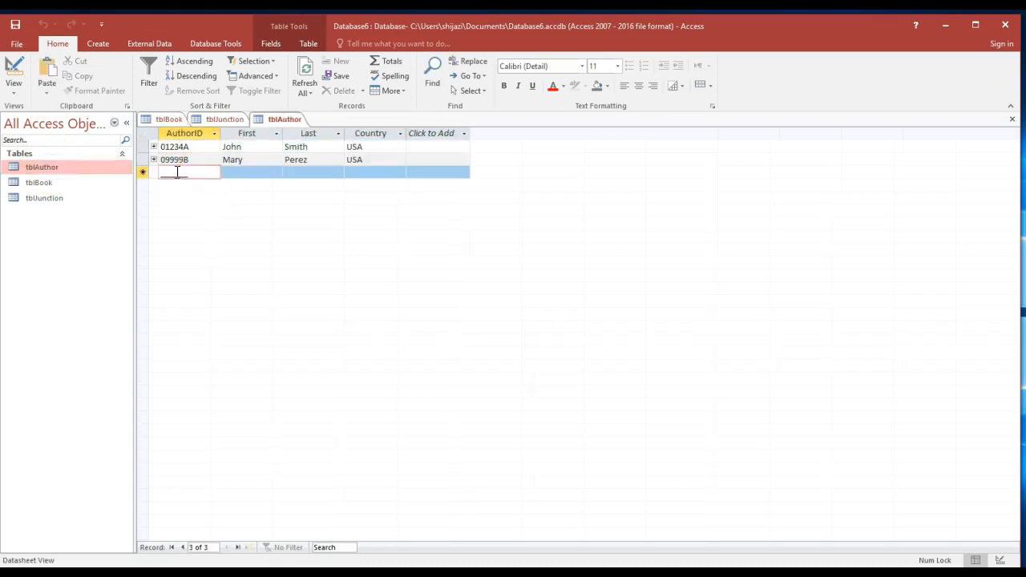
key(BackSpace)
key(BackSpace)
key(BackSpace)
key(BackSpace)
key(BackSpace)
text(0000)
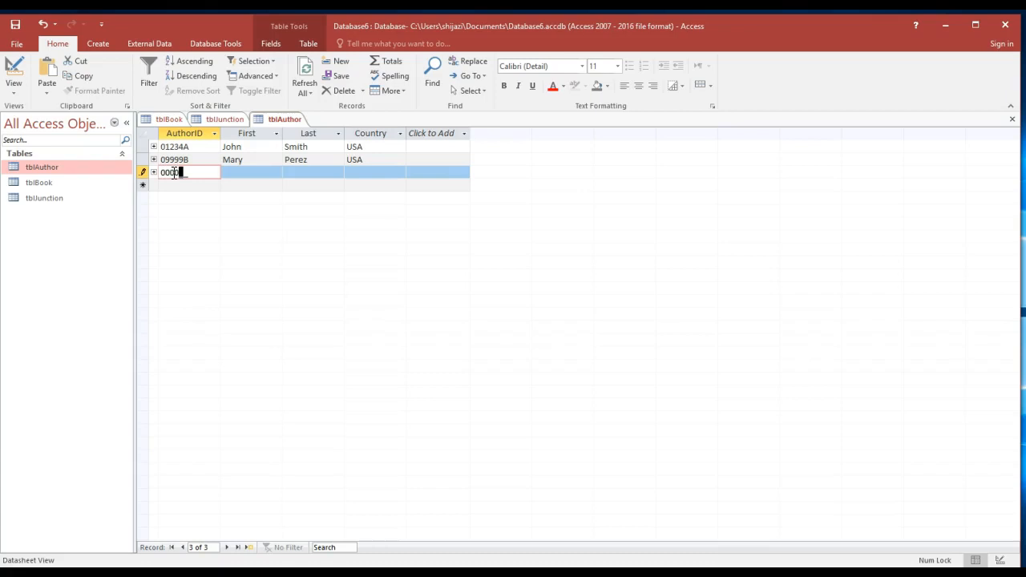
text(9U)
key(Tab)
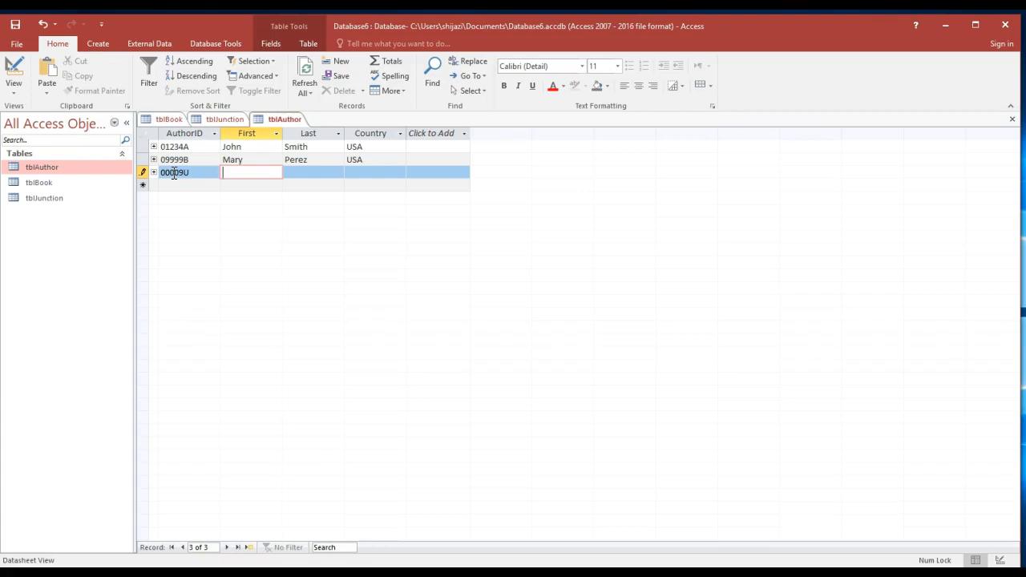
- Fill in the third author's first and last name and set the country to FR
text(Suzy)
key(Tab)
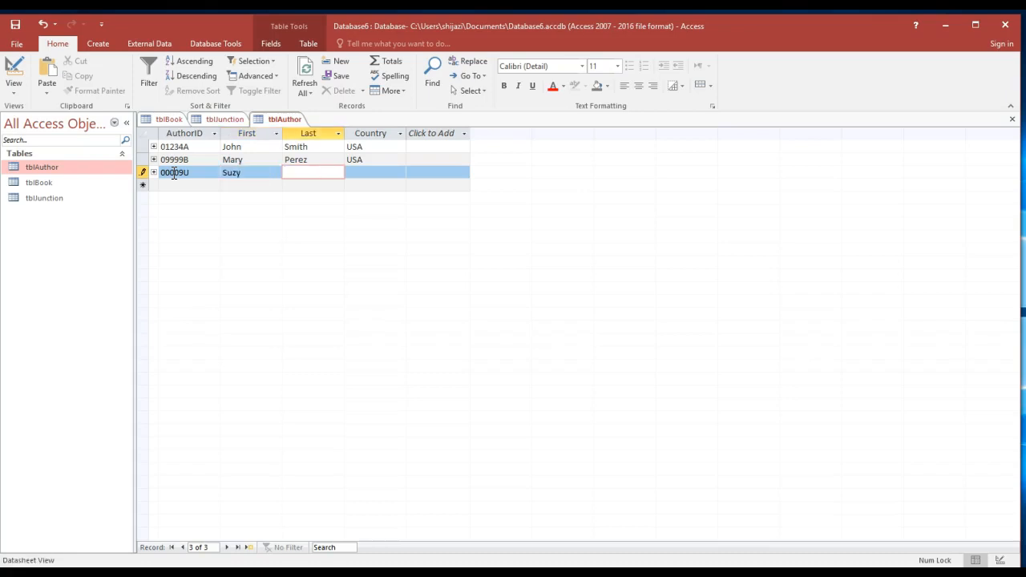
text(Jones)
key(Tab)
text(F)
key(Tab)
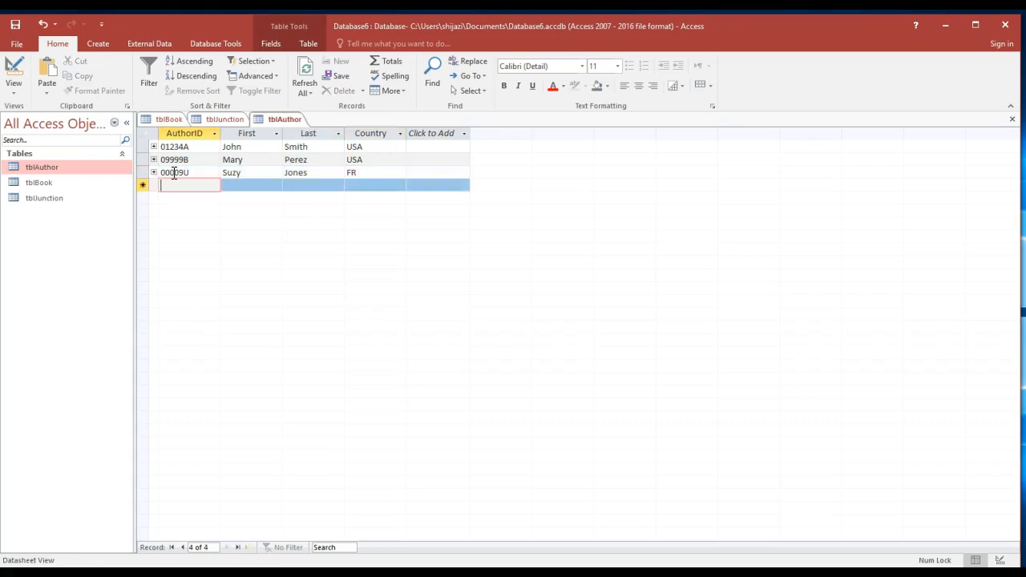
- Add a fourth author record with the author's ID, first and last name, and country USA
text(00)
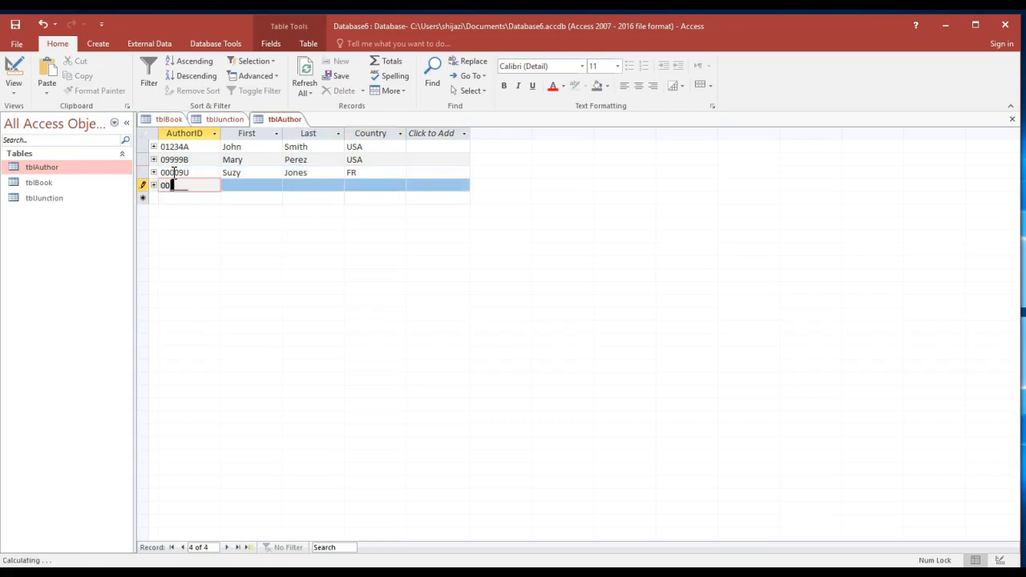
text(434Y)
key(Tab)
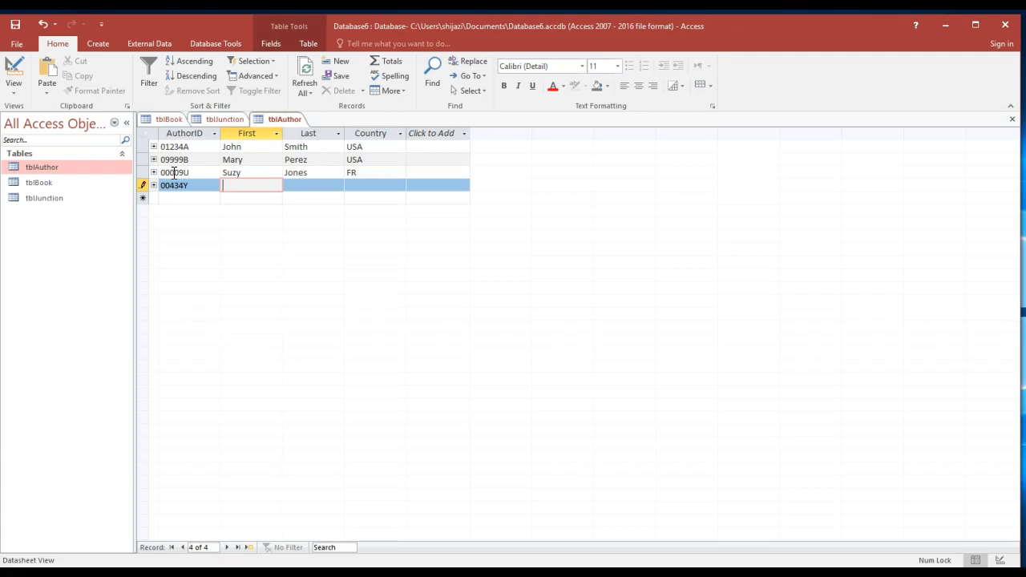
text(Sam)
key(Tab)
text(Jackson)
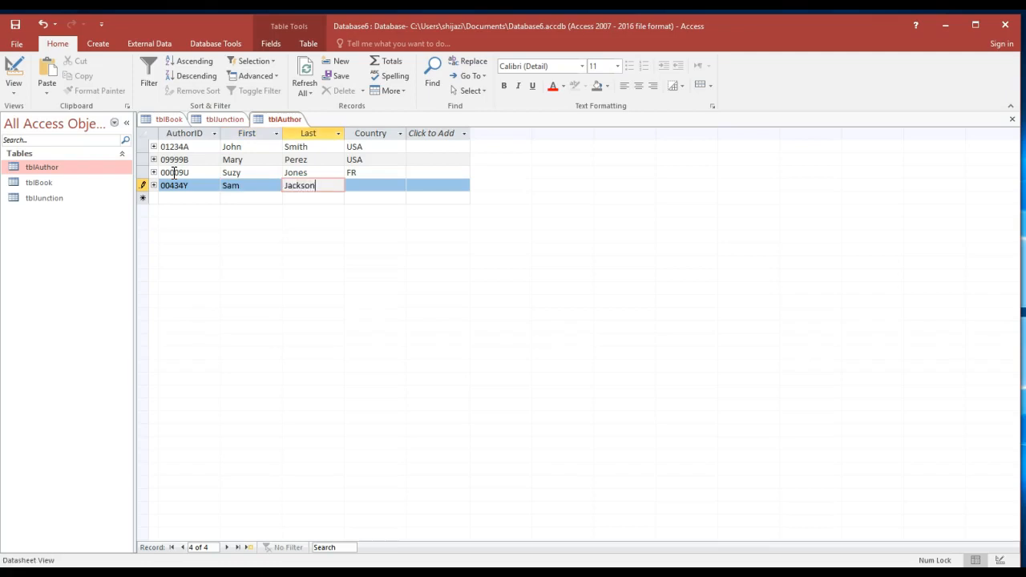
key(Tab)
text(U)
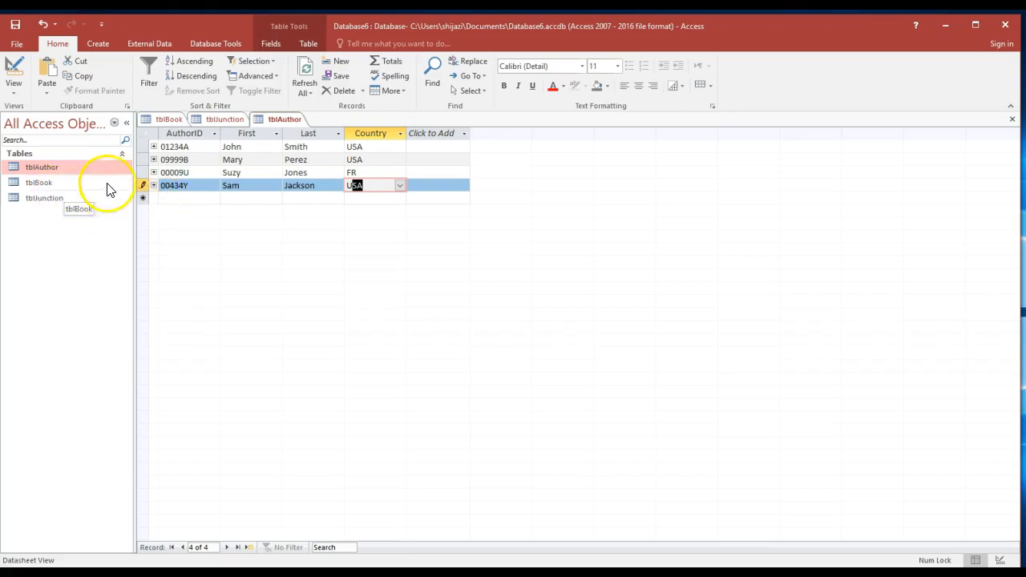
- Start a third record in tblBook with ISBN 0000BB, title "Love is stronger than hate" and genre Romance
double_click(39, 185)
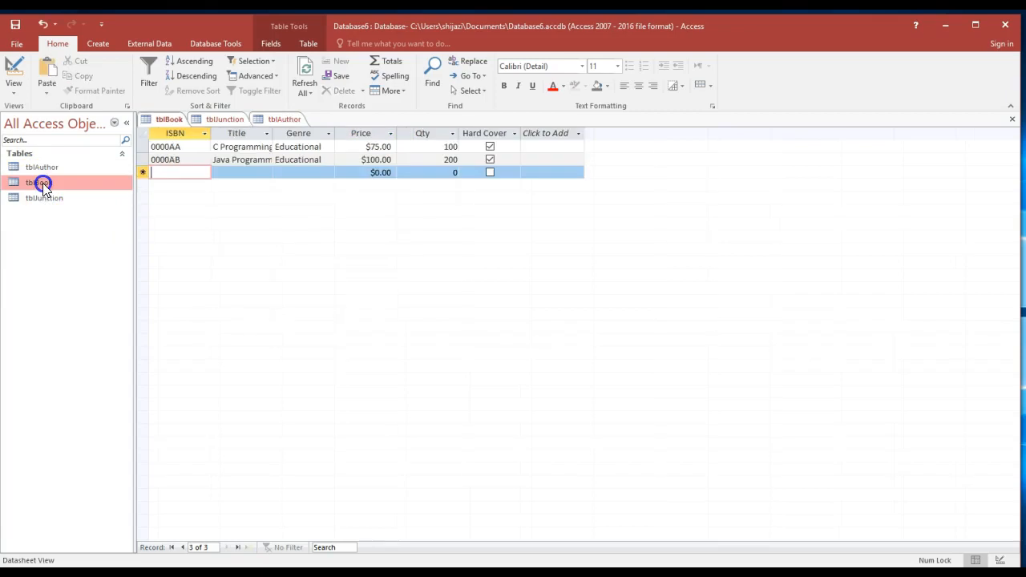
text(0)
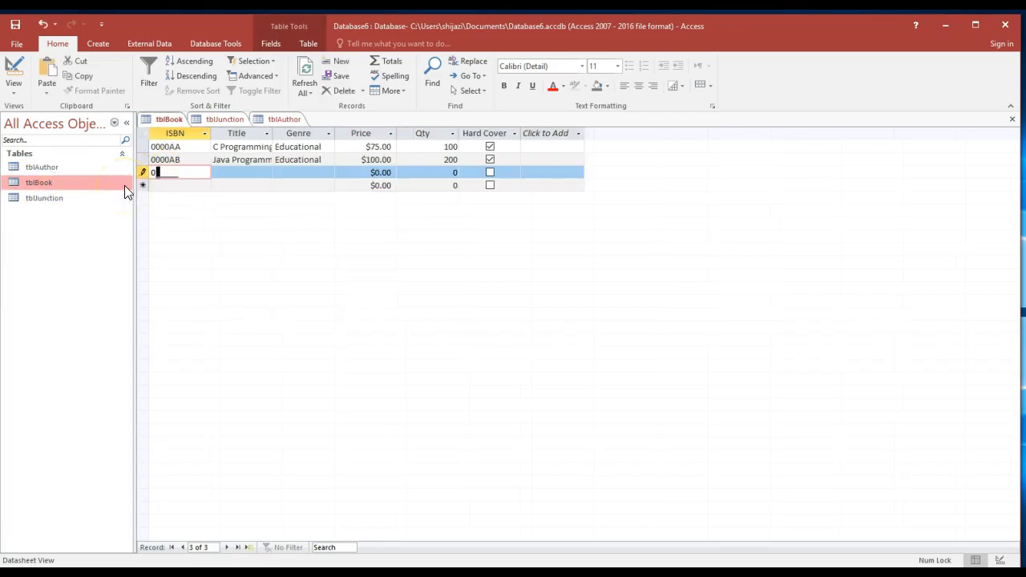
text(000BB)
key(Tab)
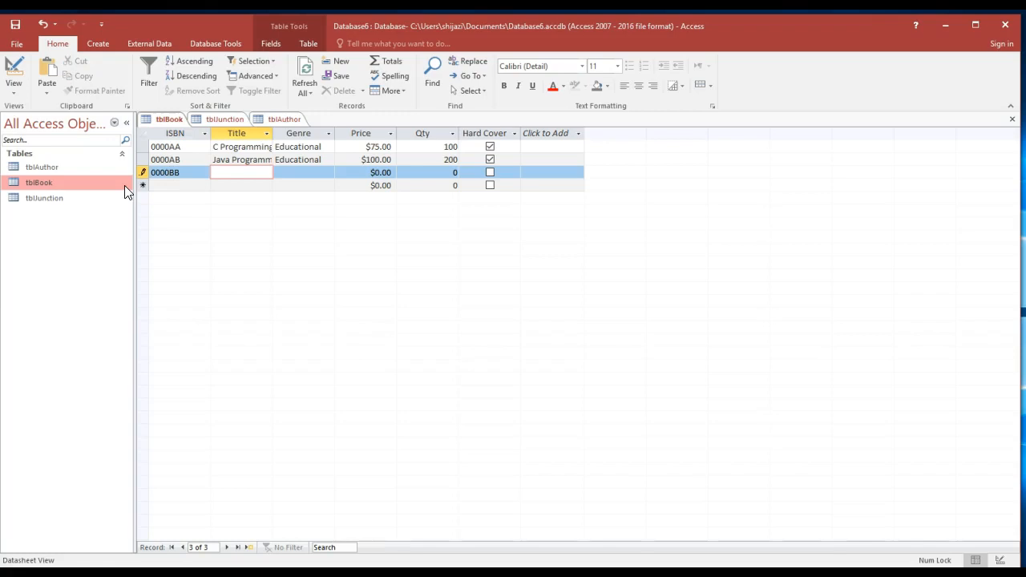
text(Love is stronger than hate)
key(Tab)
text(Romance)
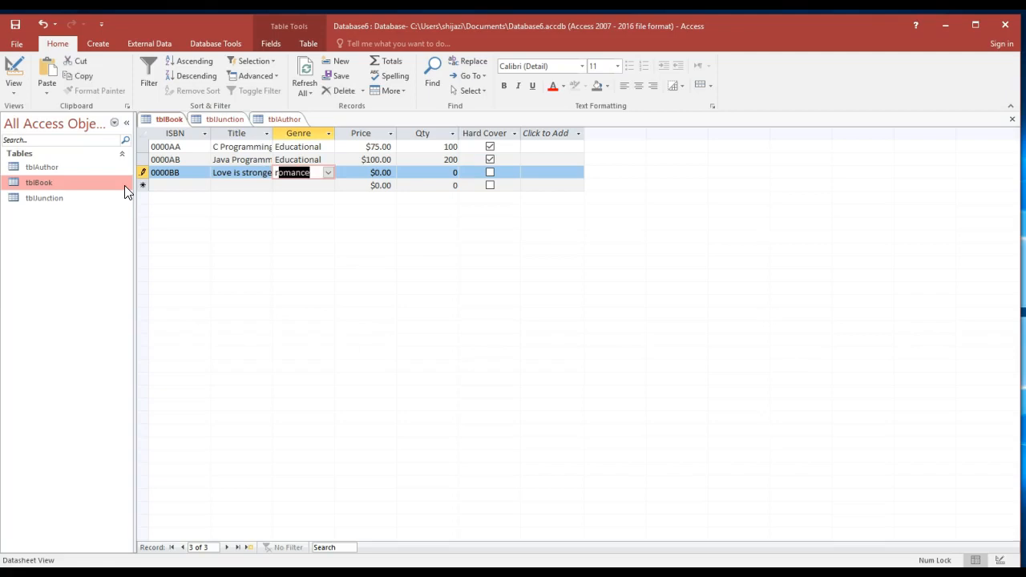
- Set the romance book's price to 20 and quantity to 500, leaving Hard Cover unticked
key(Tab)
text(80)
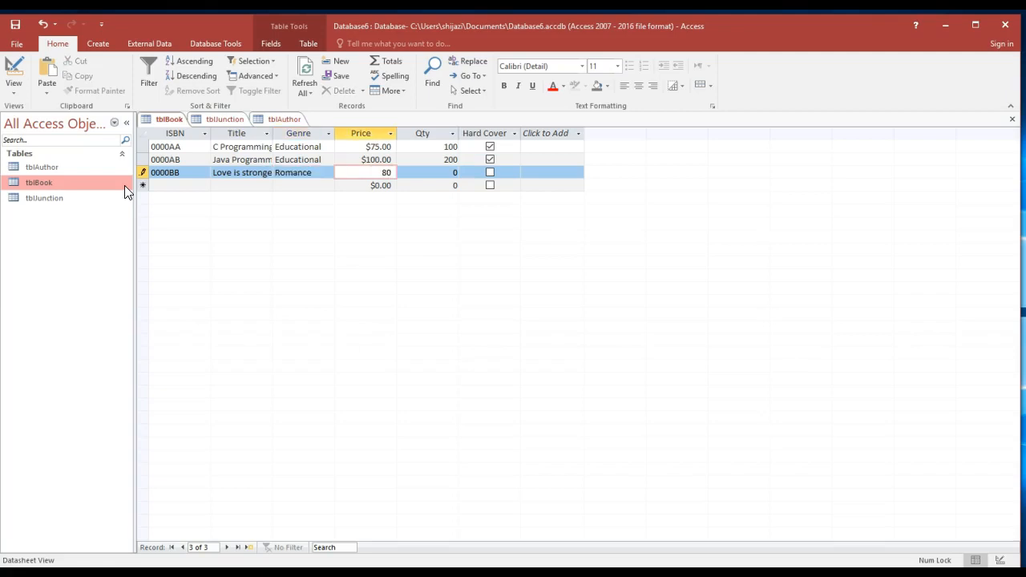
key(Tab)
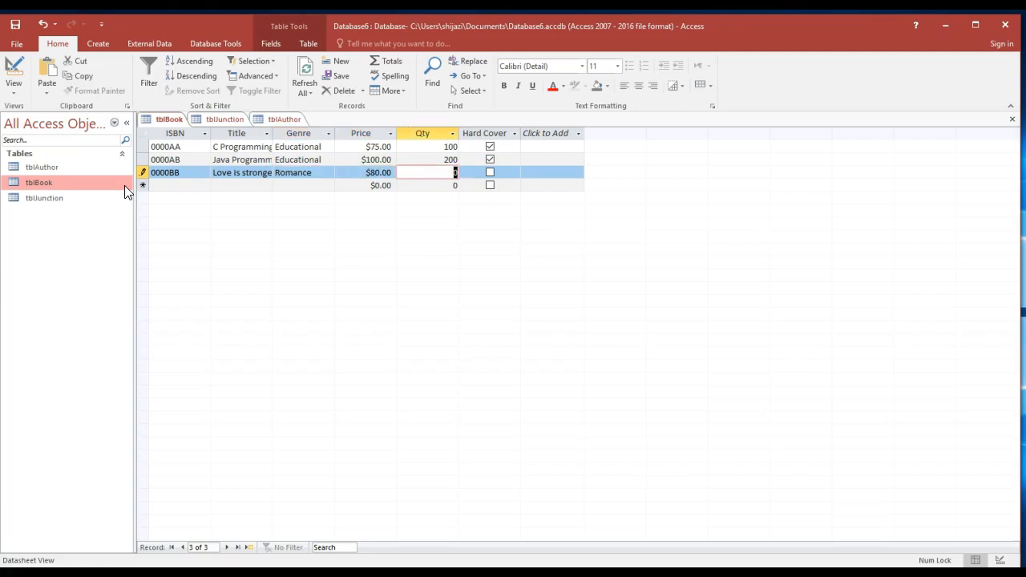
drag(365, 172, 388, 171)
text(20)
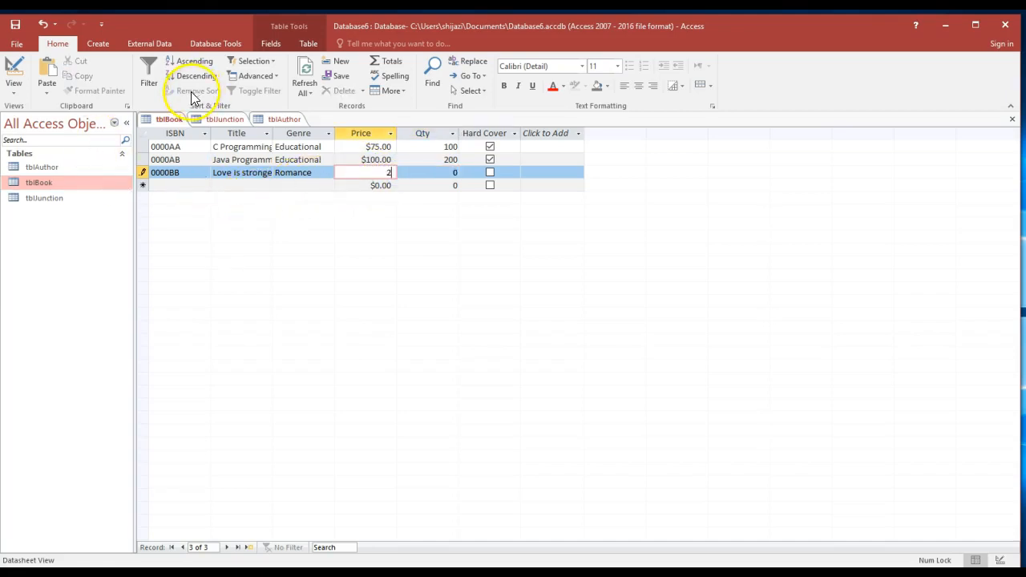
key(Tab)
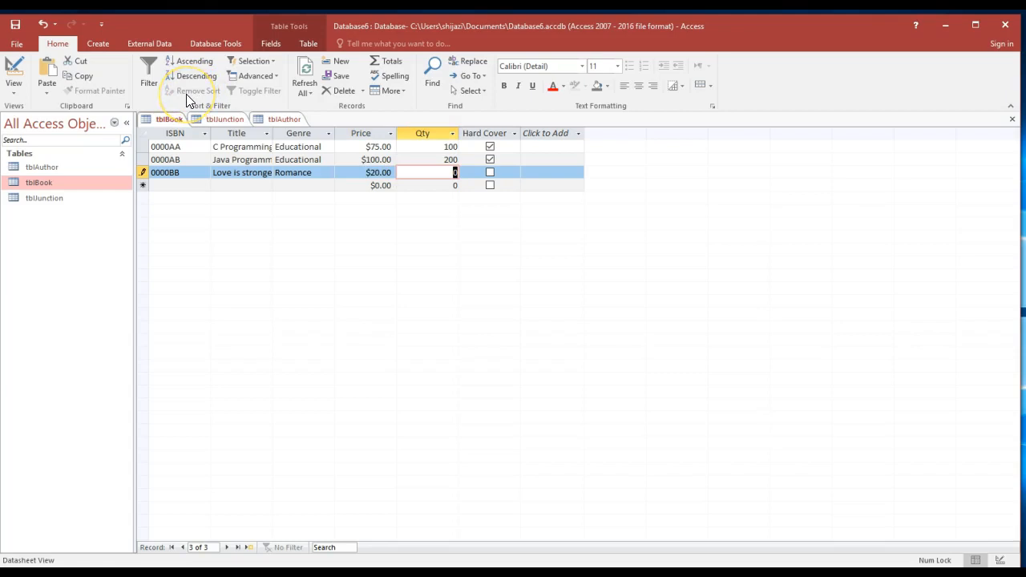
text(500)
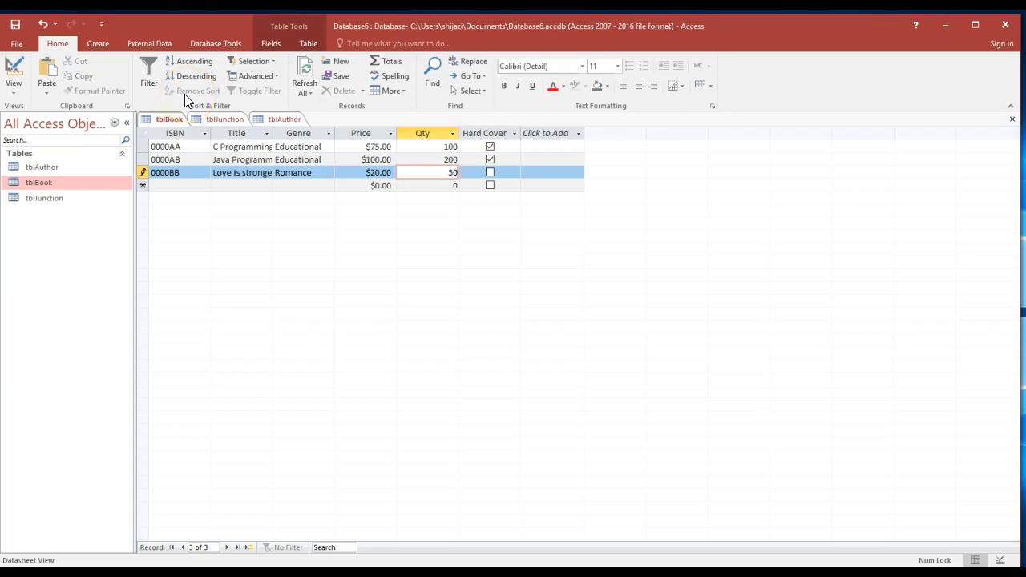
key(Tab)
key(Tab)
- Add a fourth book record with ISBN 0000BA, title "Hard rock lives", genre Musical, price 34 and quantity 1000
text(0000B)
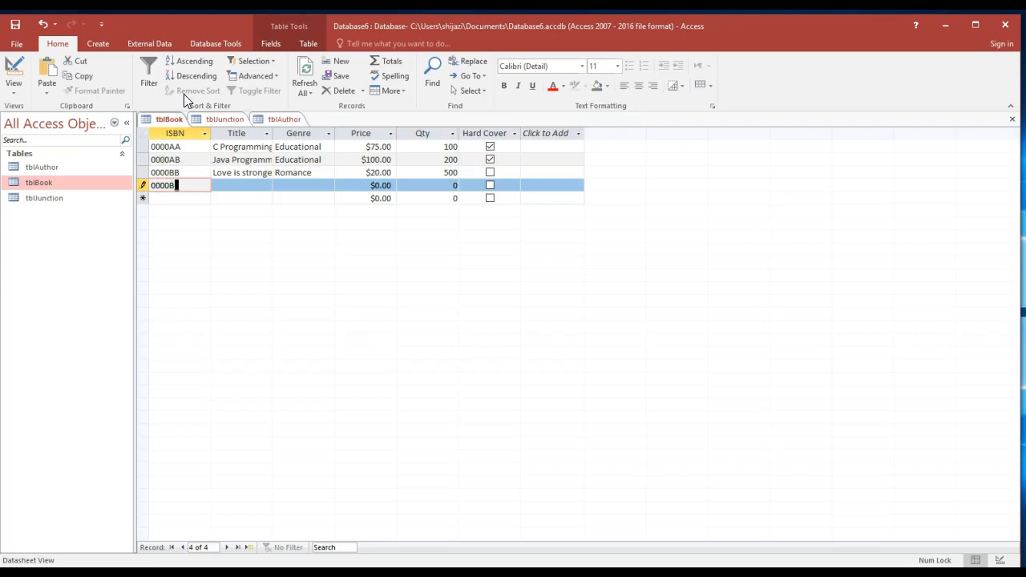
text(A)
key(Tab)
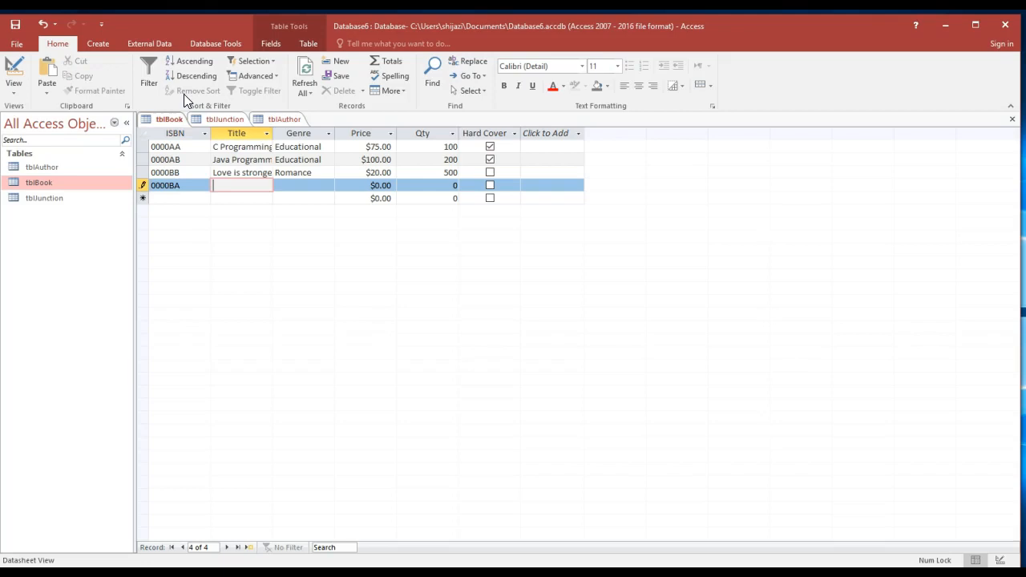
text(Hard rock lives)
key(Tab)
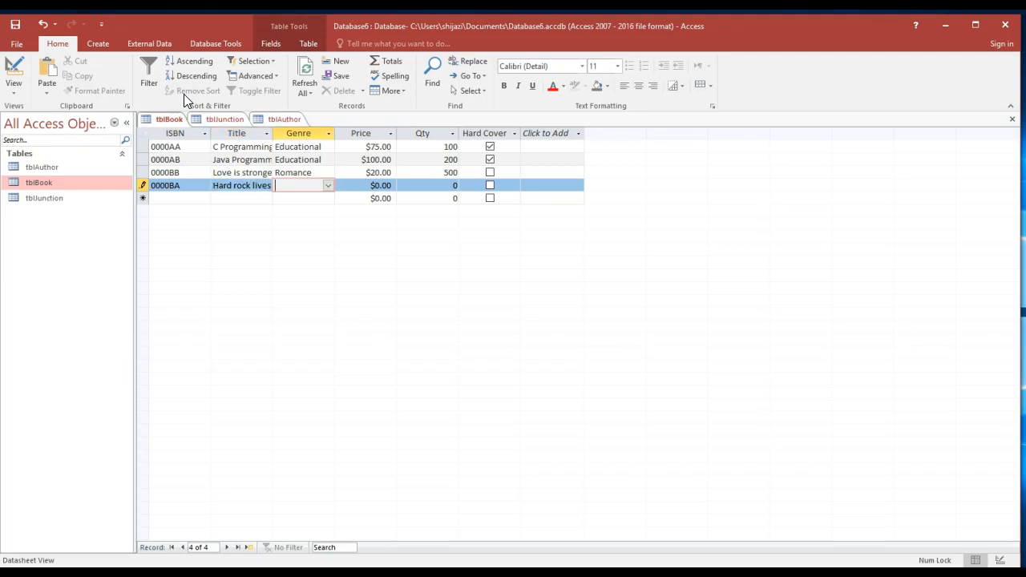
text(Musical)
key(Tab)
text(34)
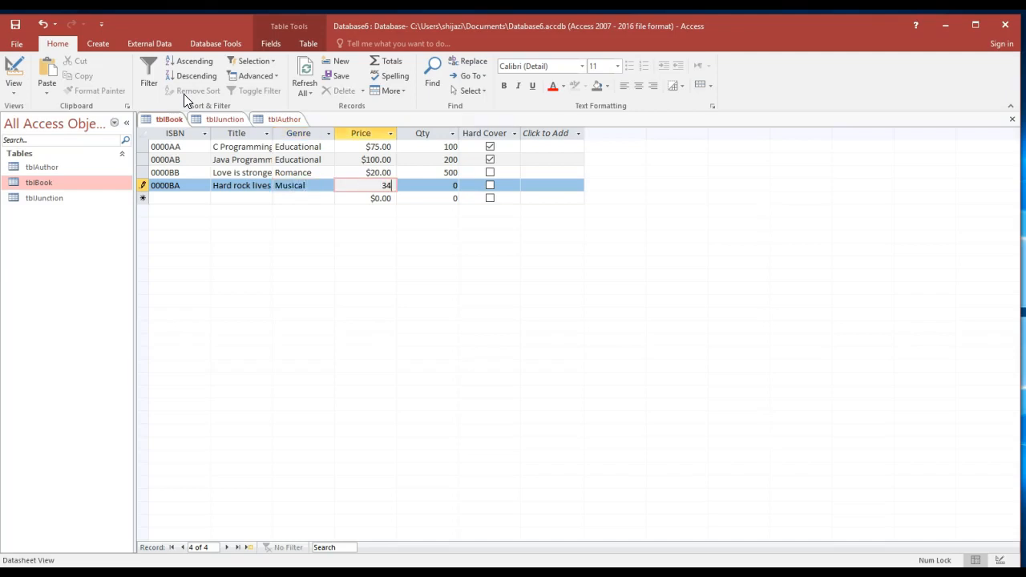
key(Tab)
text(1000)
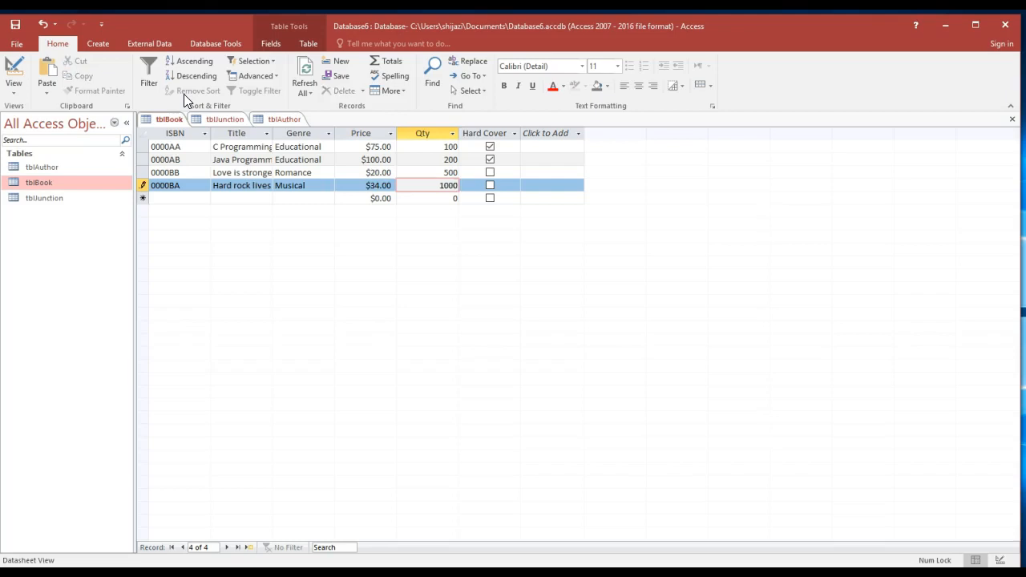
key(Tab)
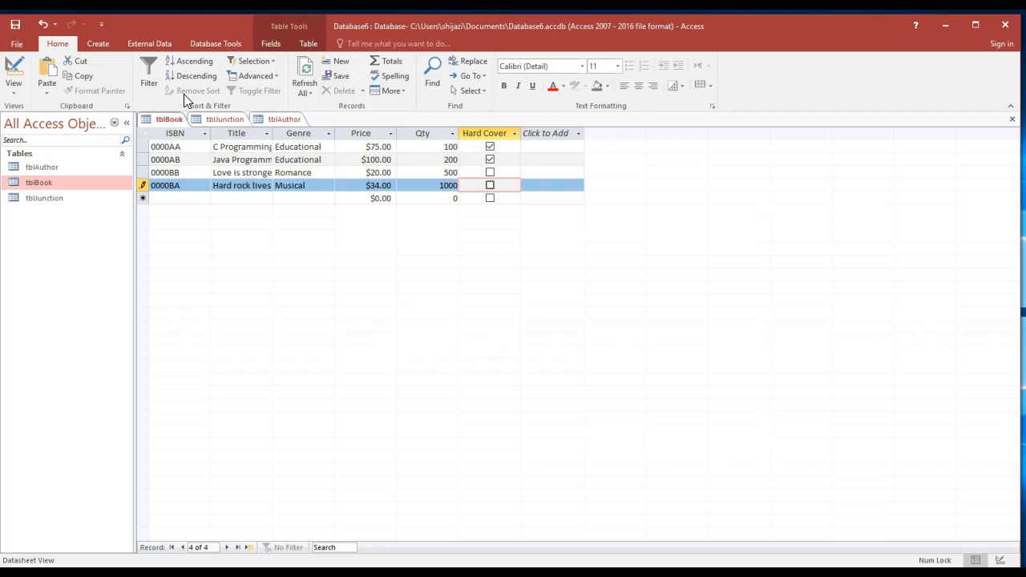
- Start a fifth book record with ISBN 0000HH and title "JavaScript Programming"
click(158, 199)
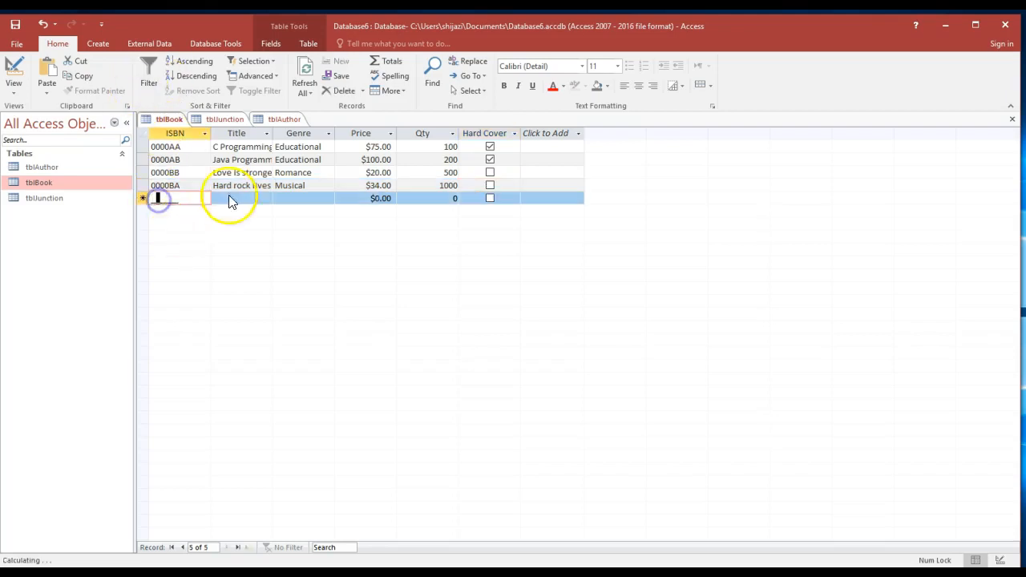
key(BackSpace)
text(000)
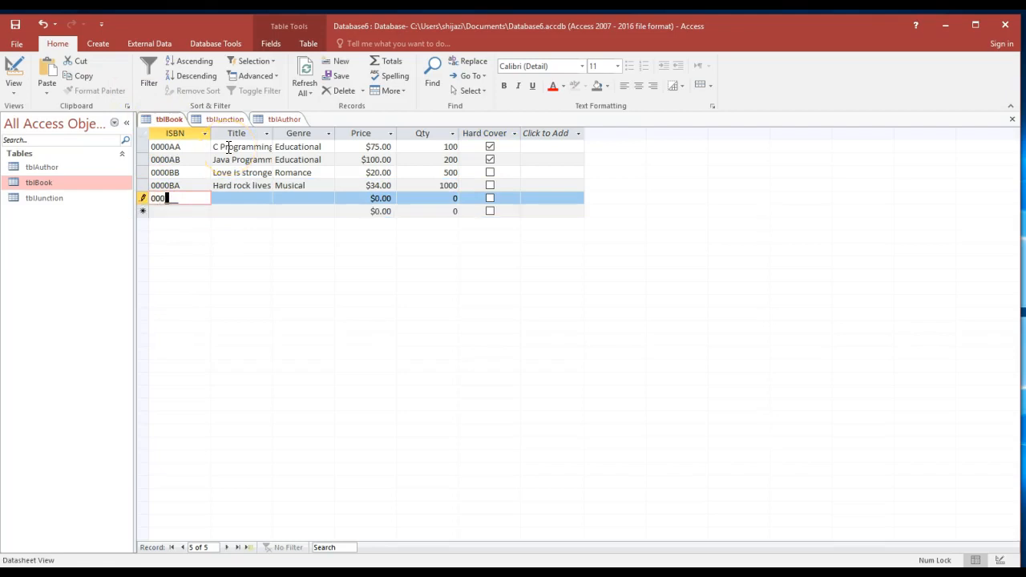
text(0HH)
key(Tab)
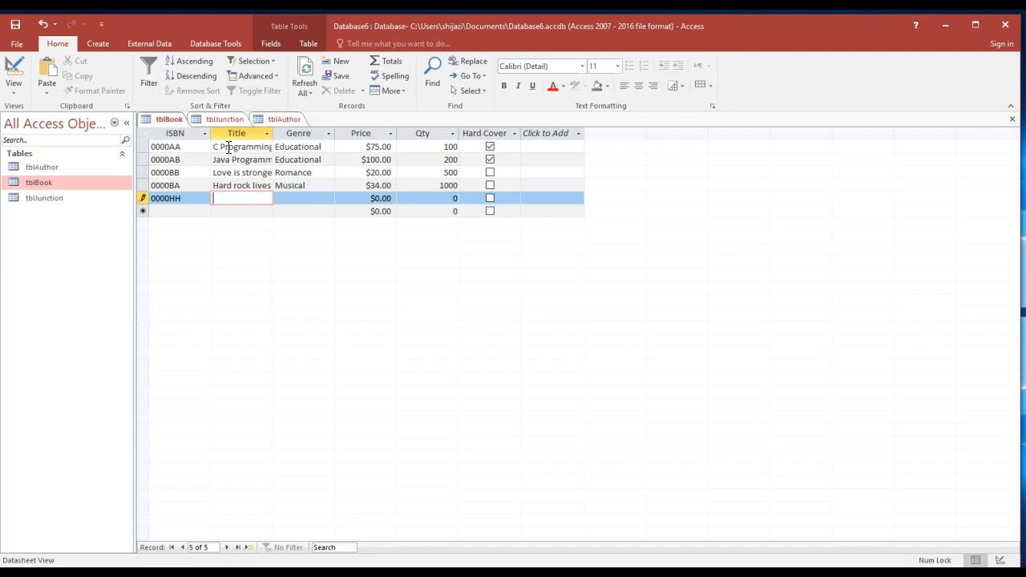
text(Java)
text(Script)
text( Programmi)
text(n)
text(g)
key(Tab)
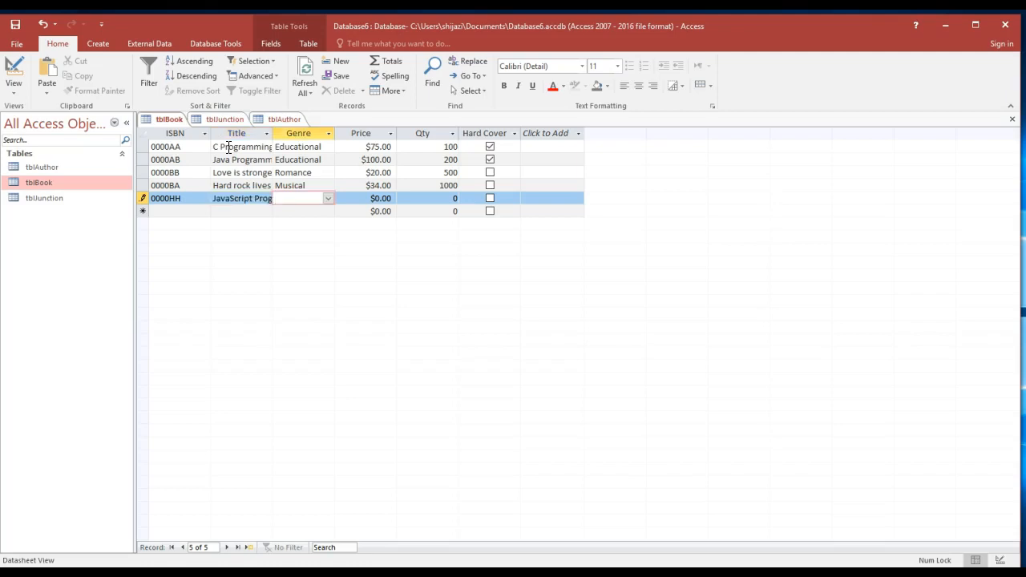
- Complete the fifth book with genre Educational, price 23, quantity 90 and Hard Cover ticked, and close tblBook and tblAuthor
text(E)
key(Tab)
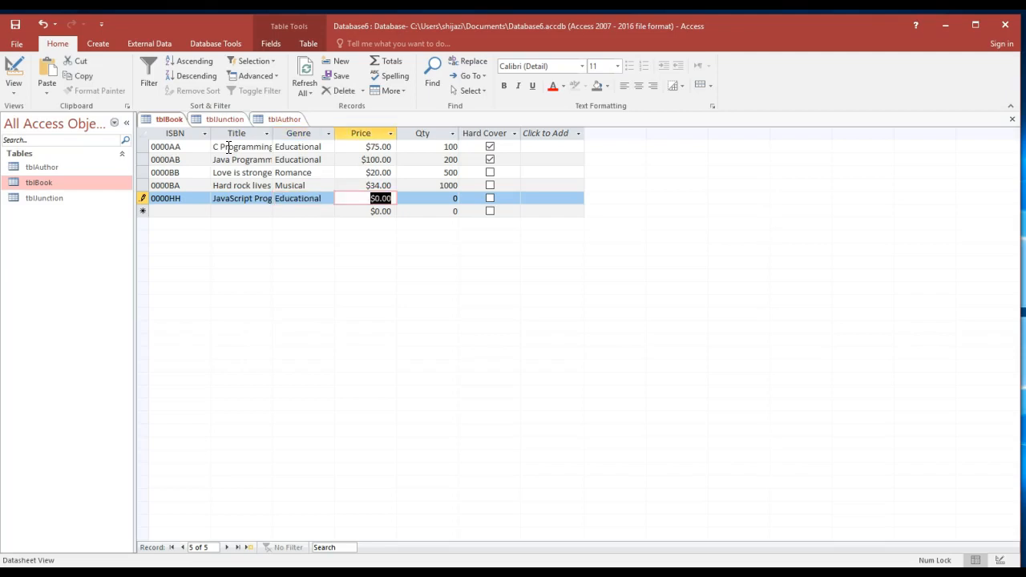
text(23)
key(Tab)
text(90)
key(Tab)
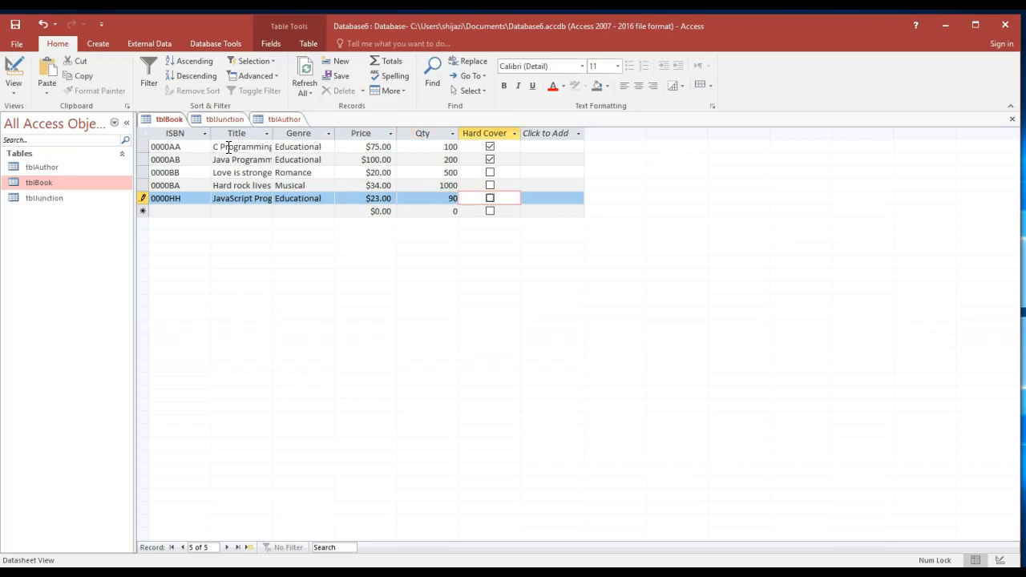
click(490, 199)
click(1012, 119)
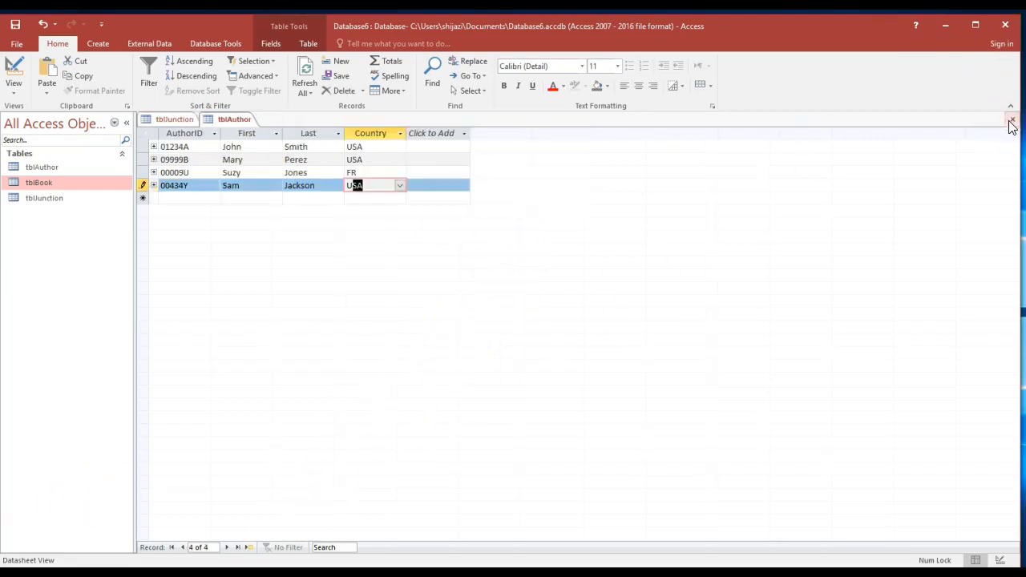
click(1012, 120)
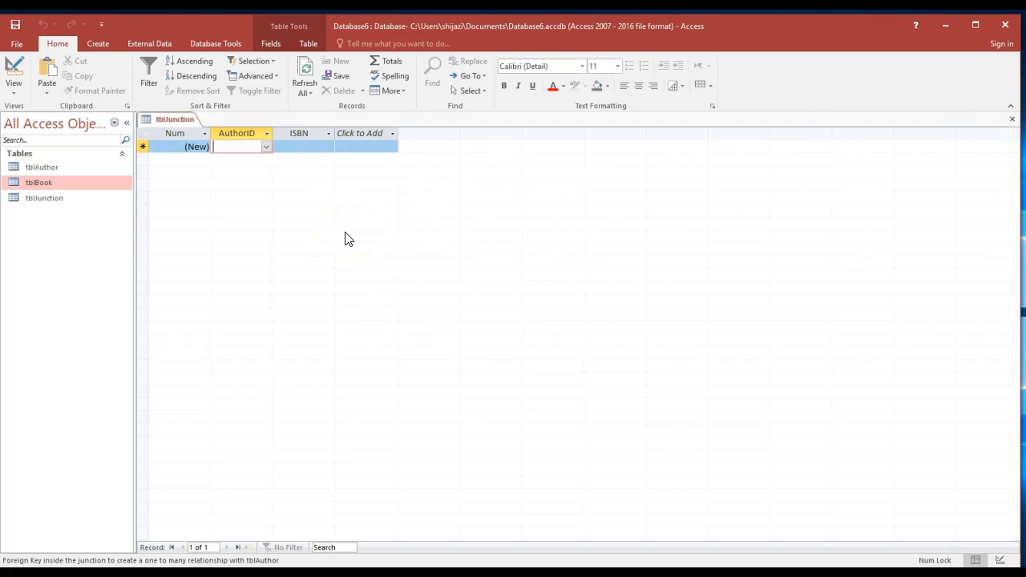
- Check which entry choices AuthorID and ISBN offer in tblJunction, and look over the ISBN values in tblBook
click(307, 147)
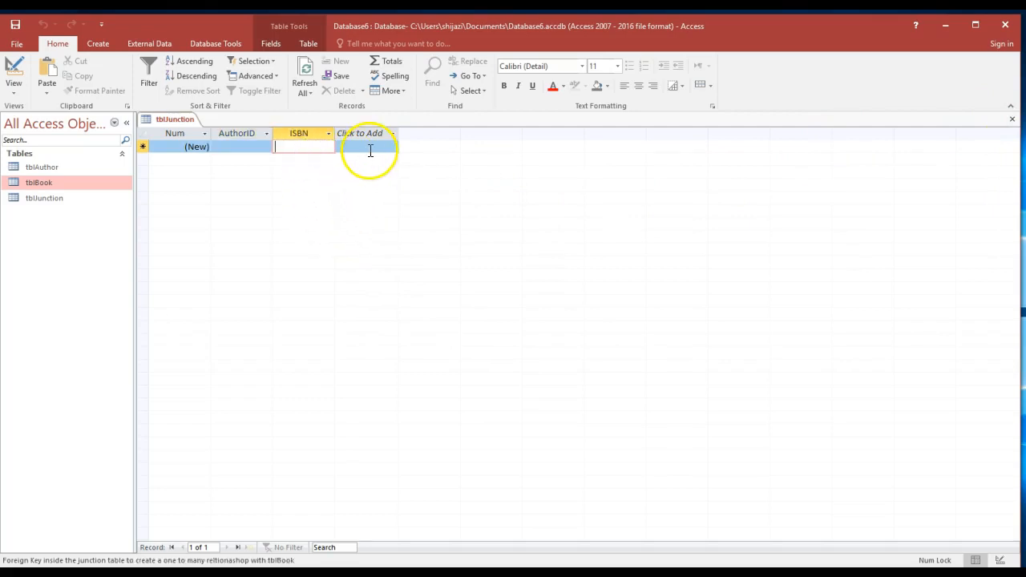
click(245, 147)
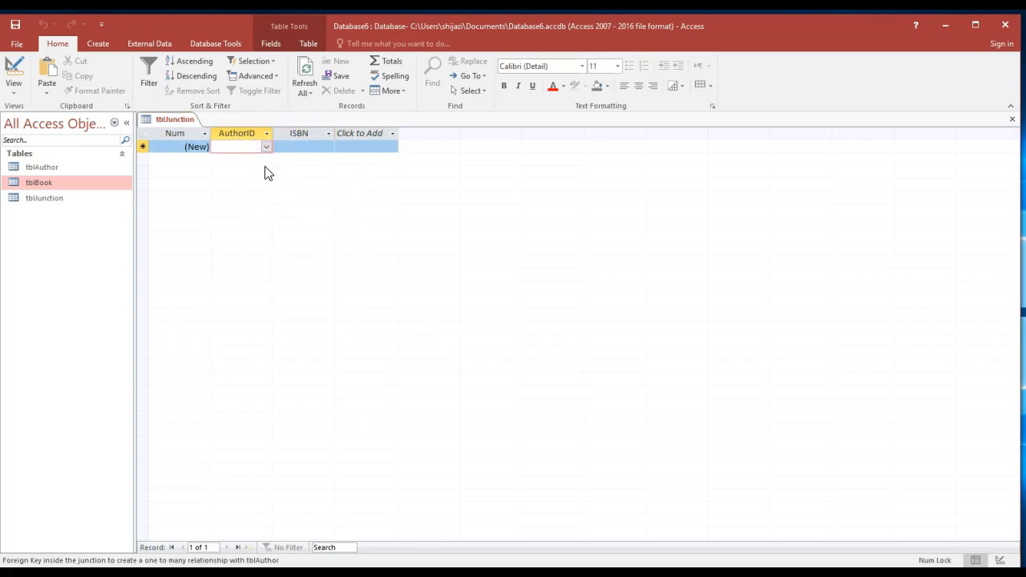
click(266, 146)
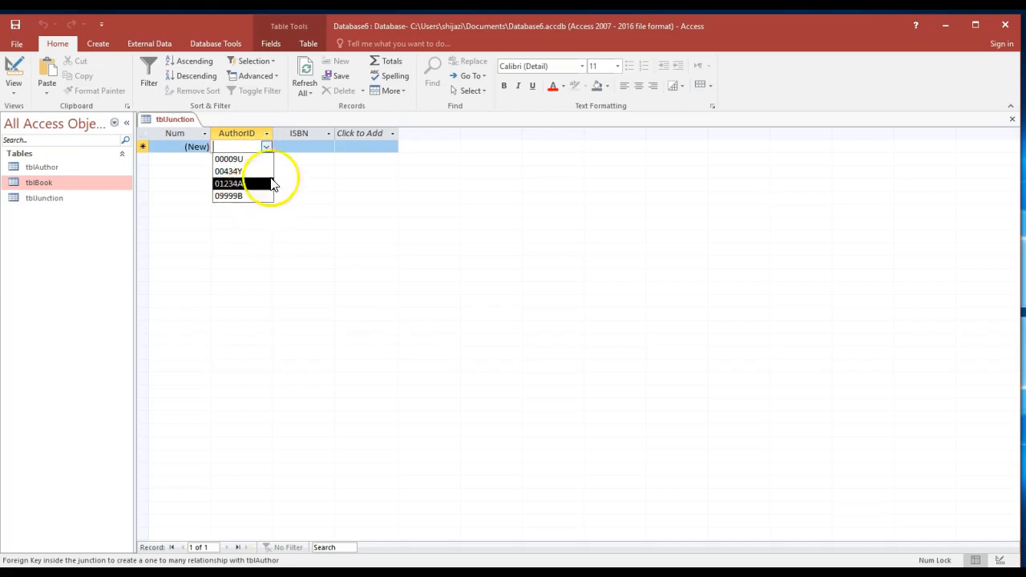
click(307, 146)
click(327, 133)
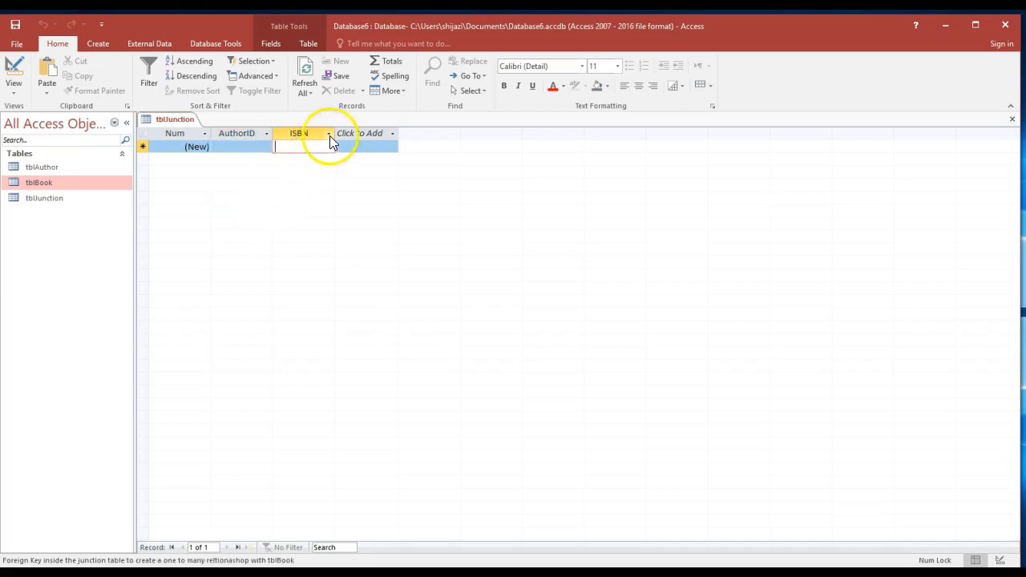
click(314, 149)
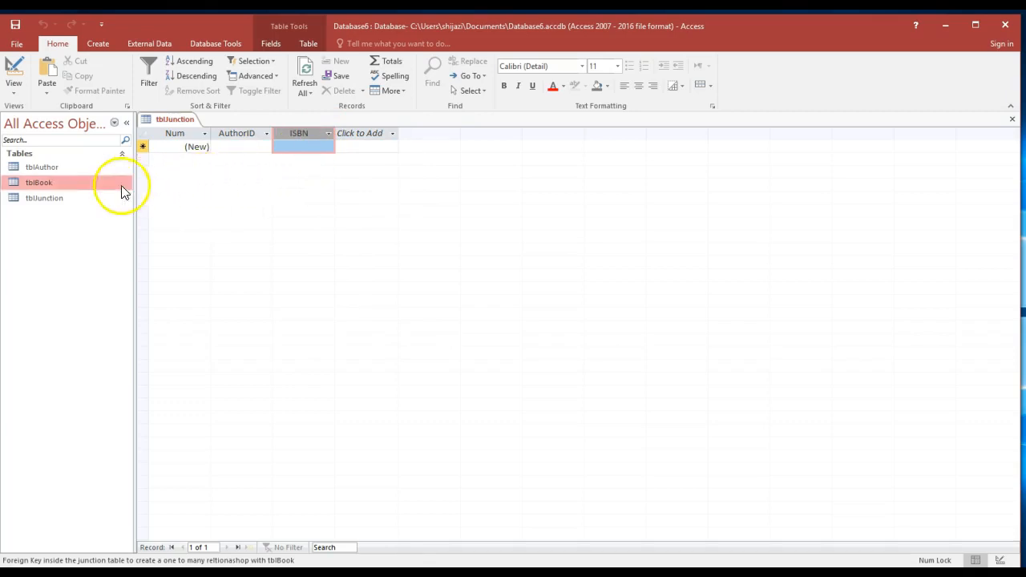
double_click(50, 184)
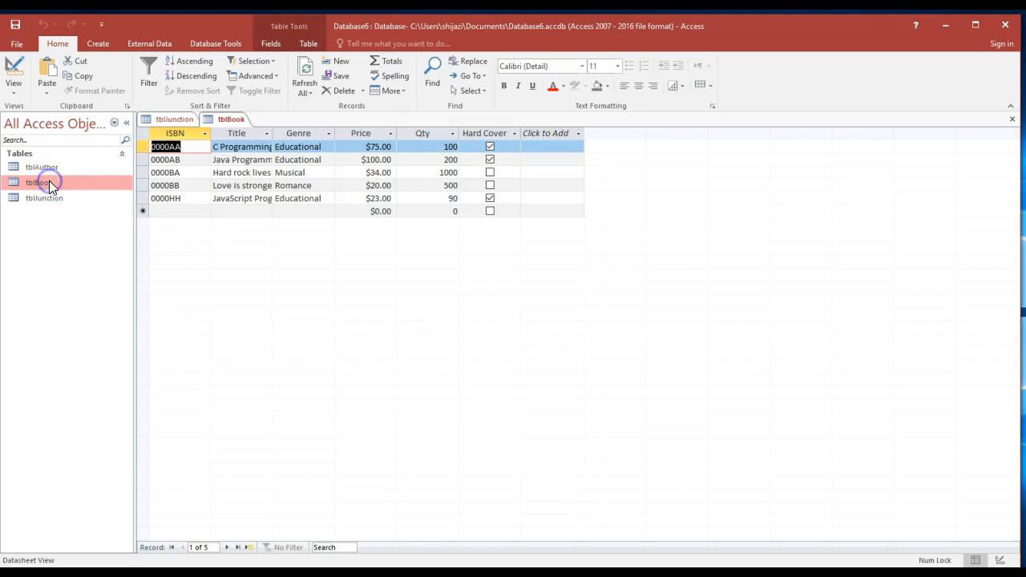
click(1011, 119)
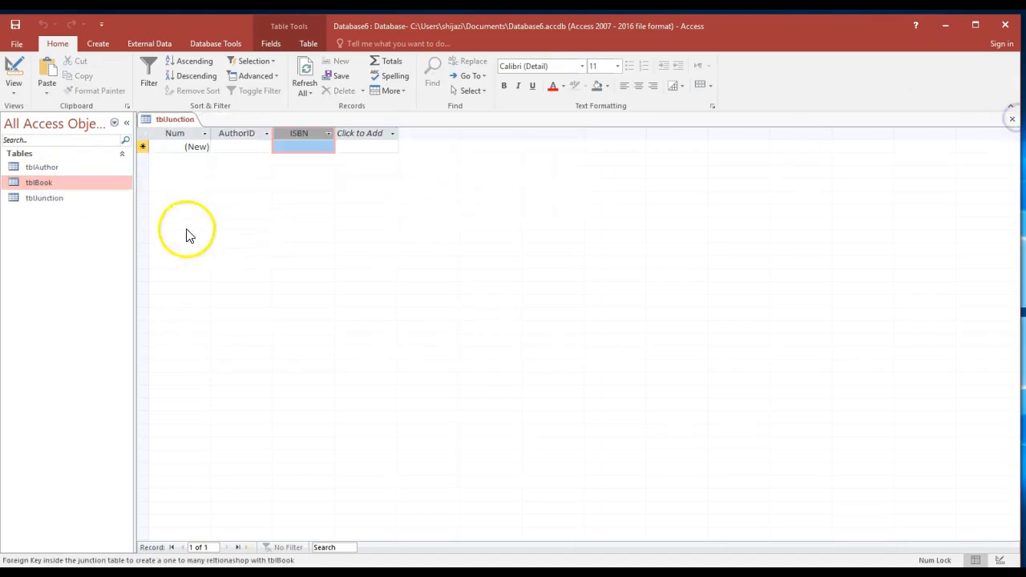
- In tblJunction's design, start the Lookup Wizard for the ISBN field, taking values from another table, with tblBook as the source
click(14, 72)
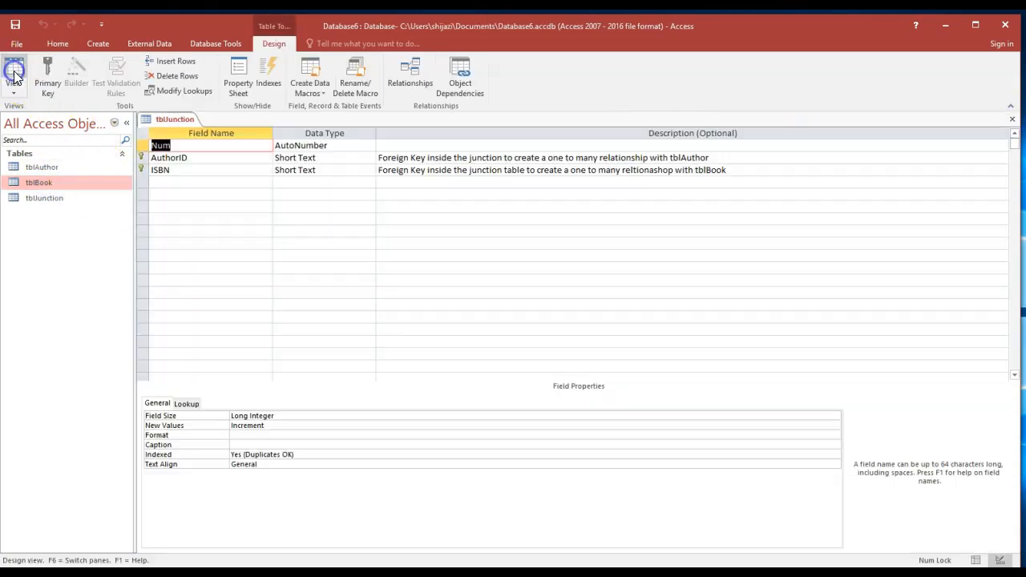
click(351, 169)
click(368, 170)
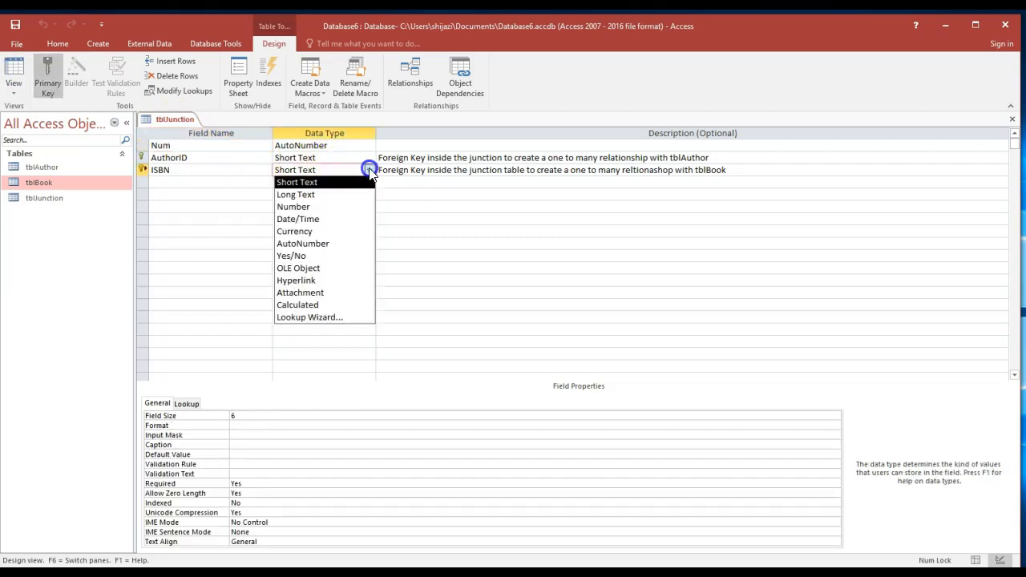
click(341, 319)
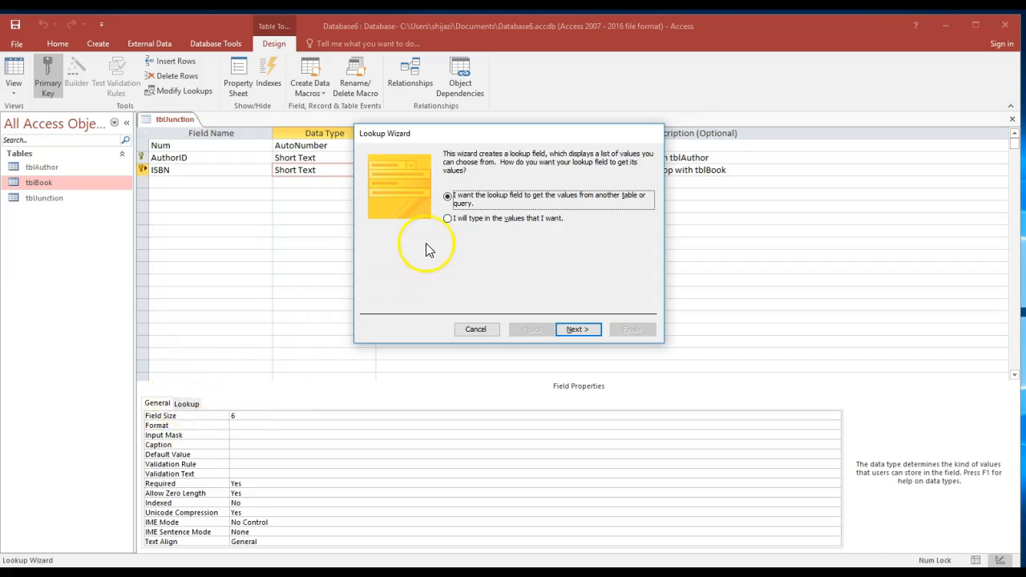
click(448, 219)
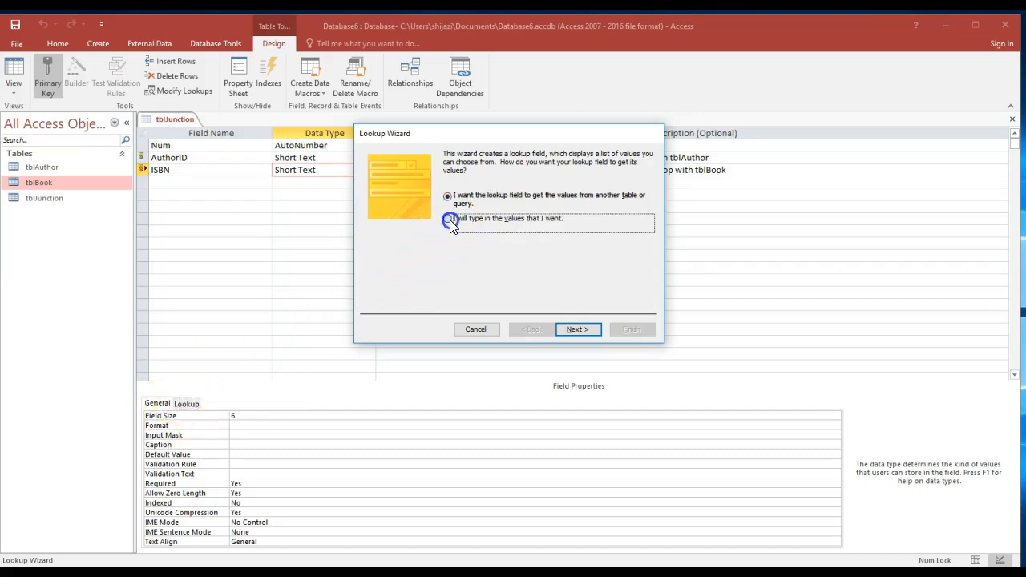
click(449, 197)
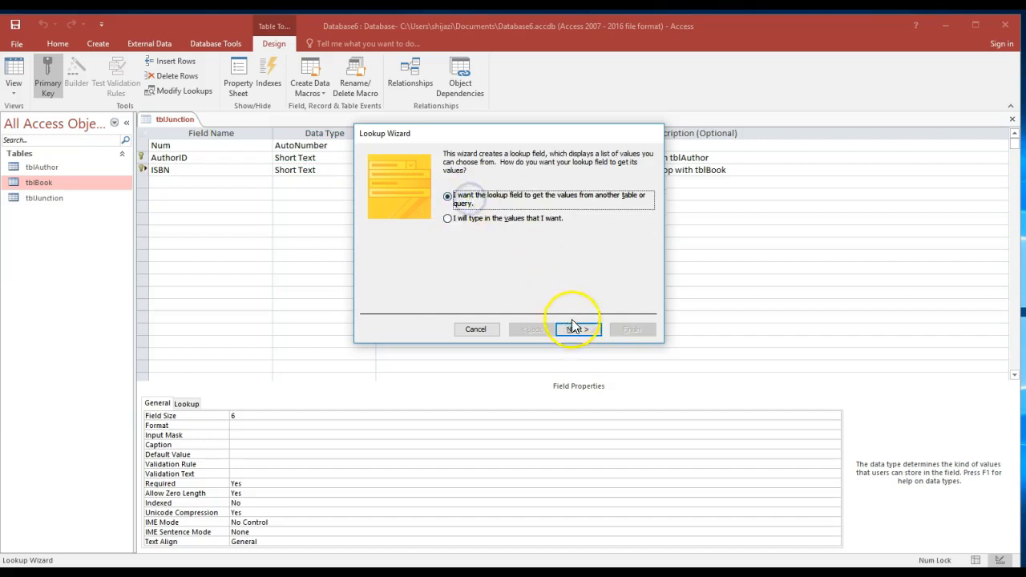
click(573, 327)
click(482, 190)
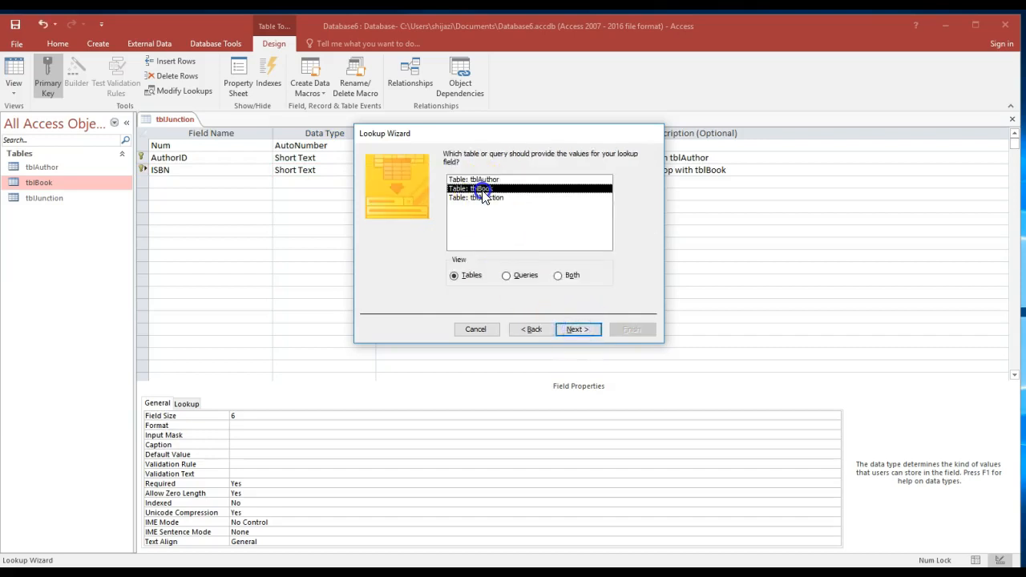
click(574, 329)
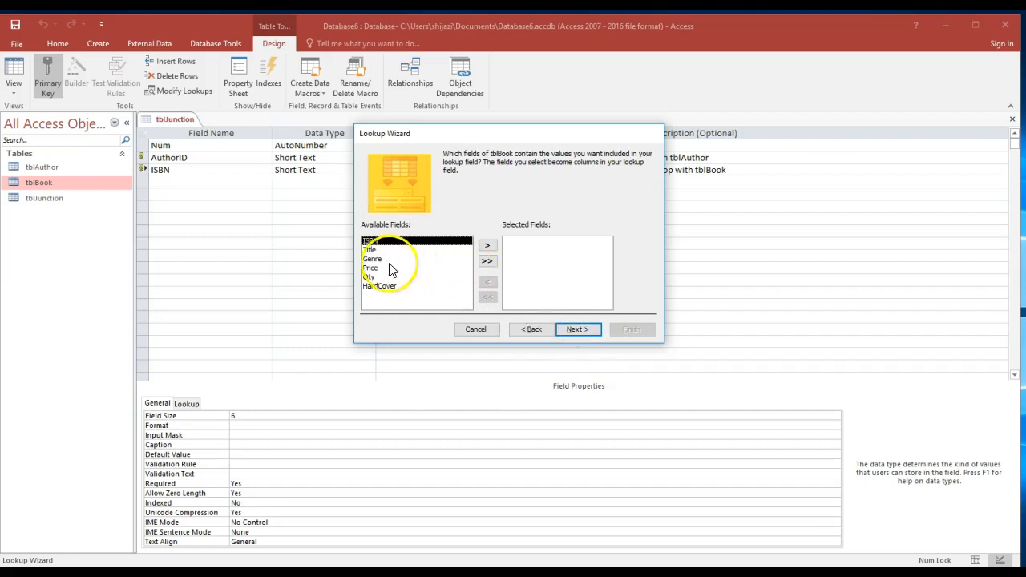
- Include only the ISBN field in the lookup and sort its items by ISBN in ascending order
click(486, 244)
click(568, 330)
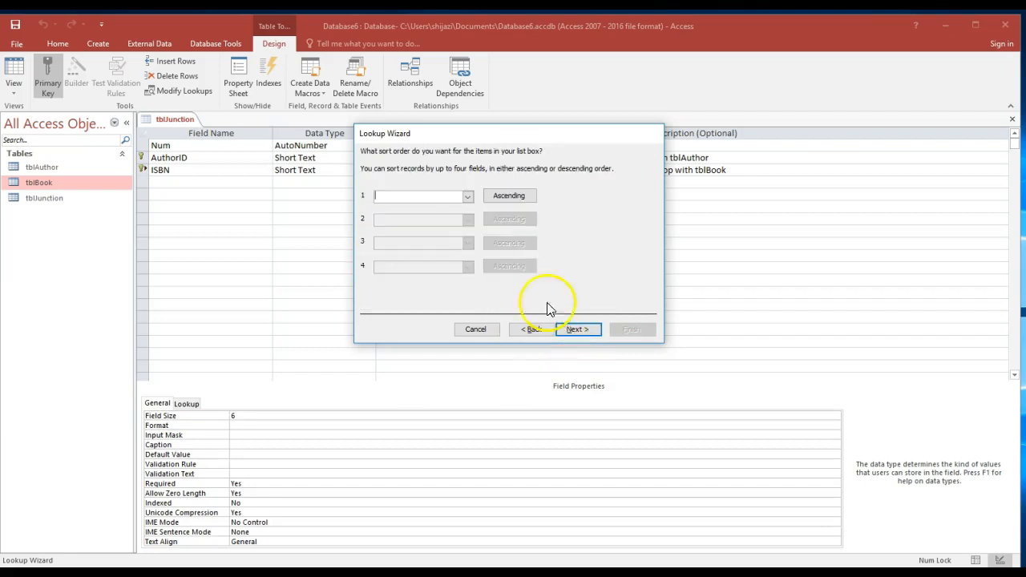
click(468, 196)
click(450, 217)
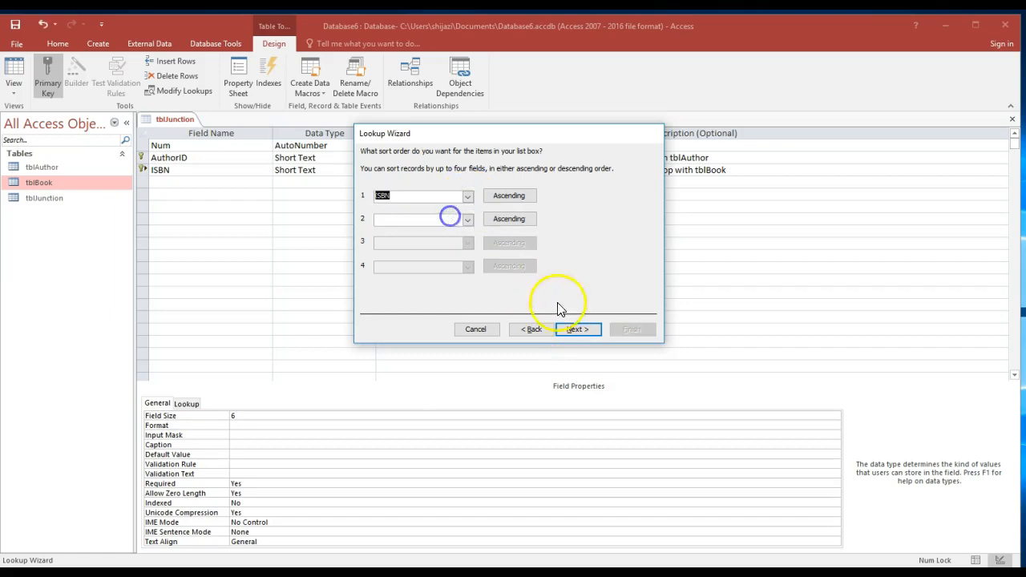
click(578, 330)
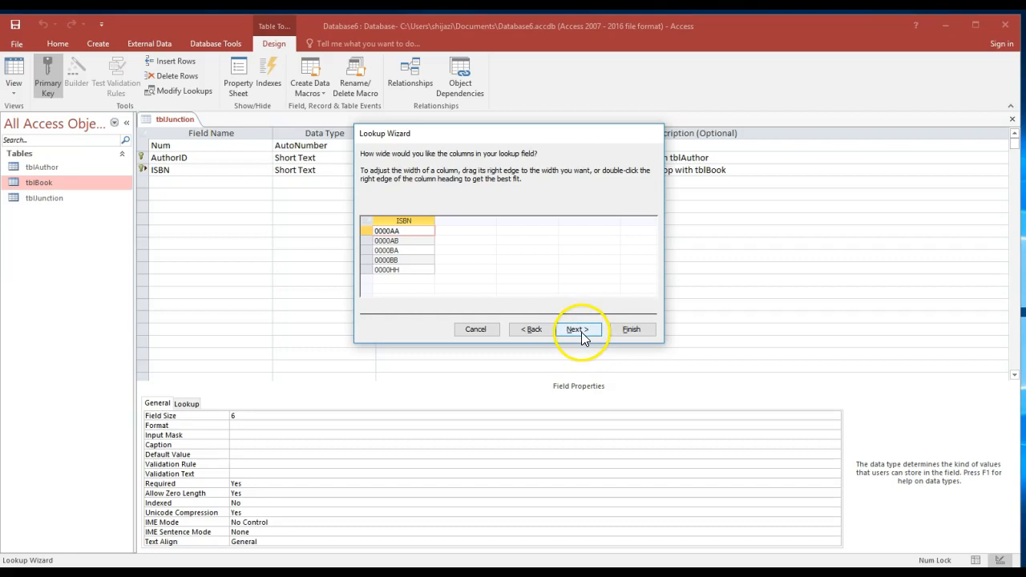
- Accept the column width and the label ISBN, finish the lookup without data integrity or multiple values, and save the table
click(581, 331)
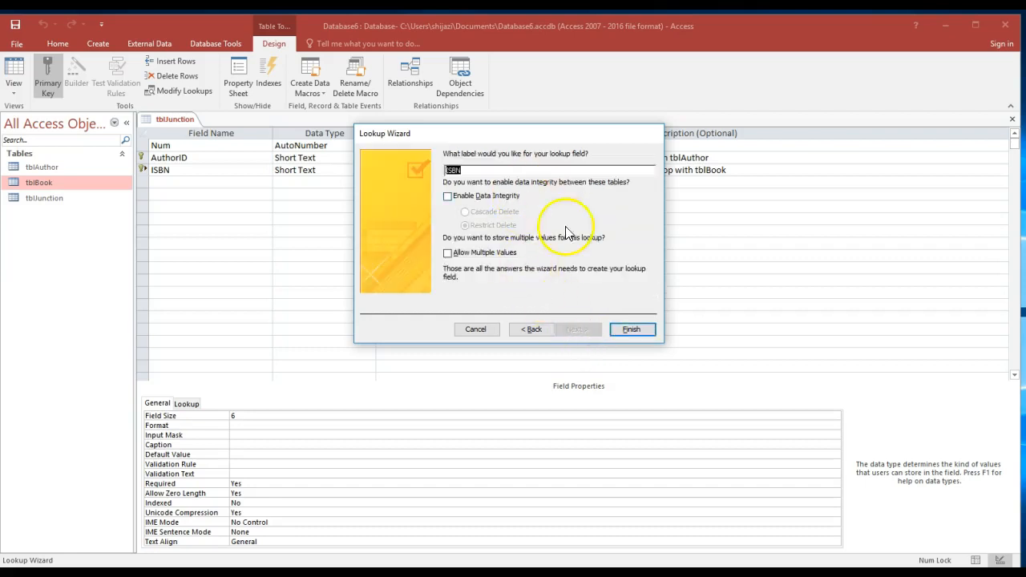
click(641, 330)
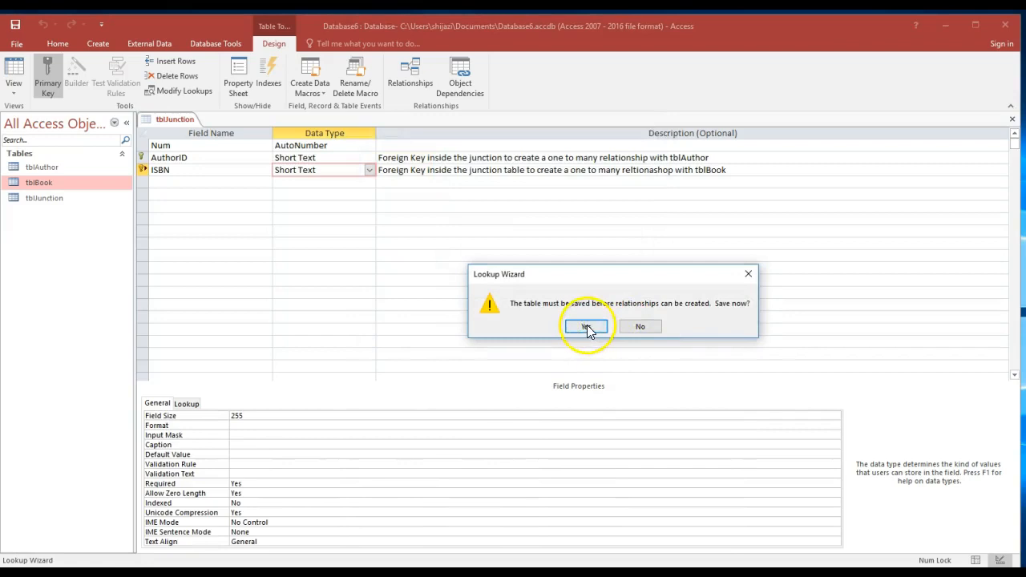
click(586, 327)
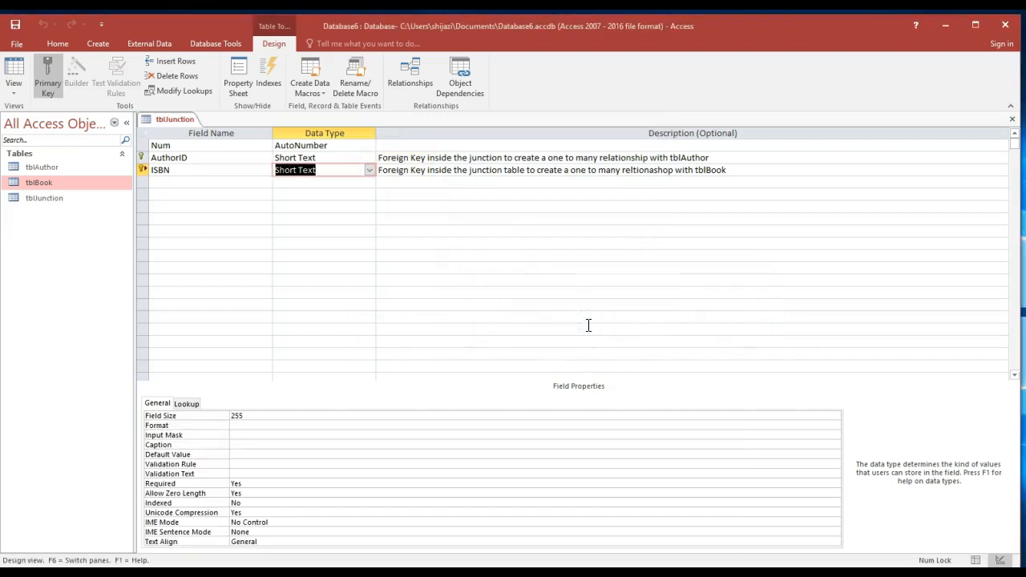